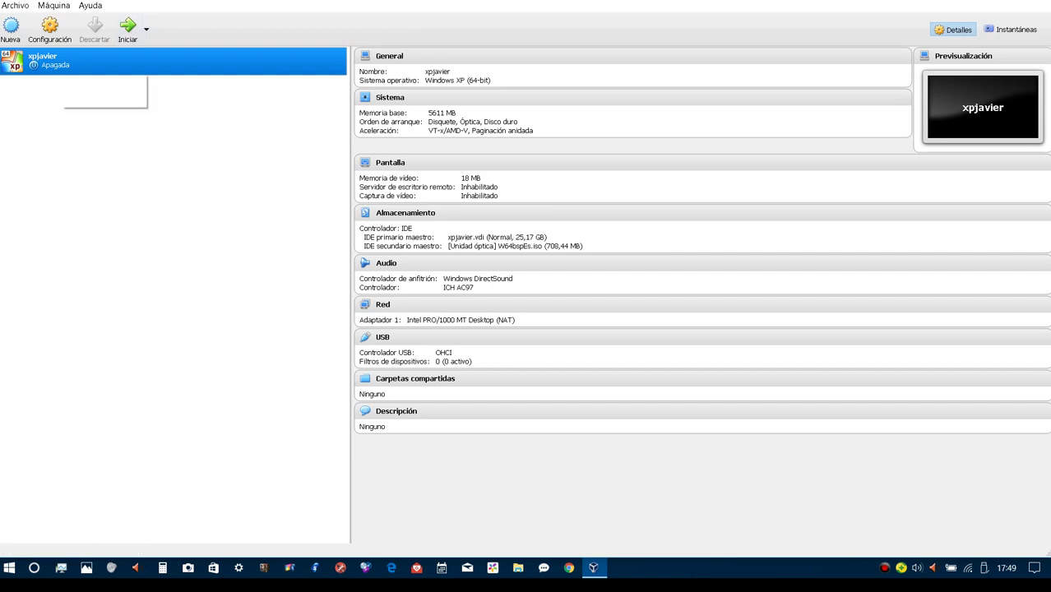
# - Start the xpjavier virtual machine and accept the change to scaled mode
pyautogui.click(128, 27)
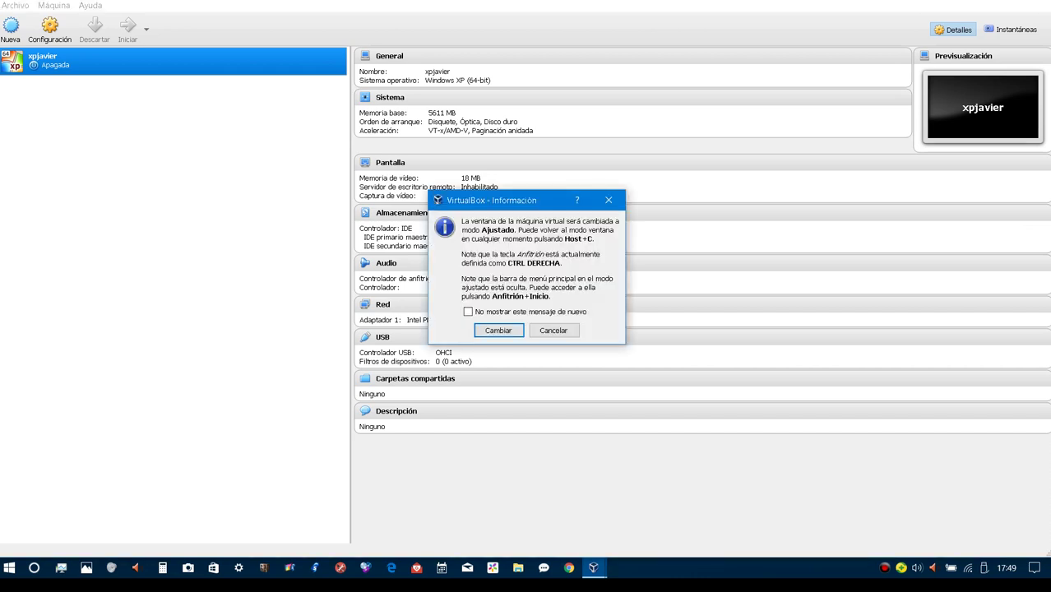
pyautogui.press('Return')
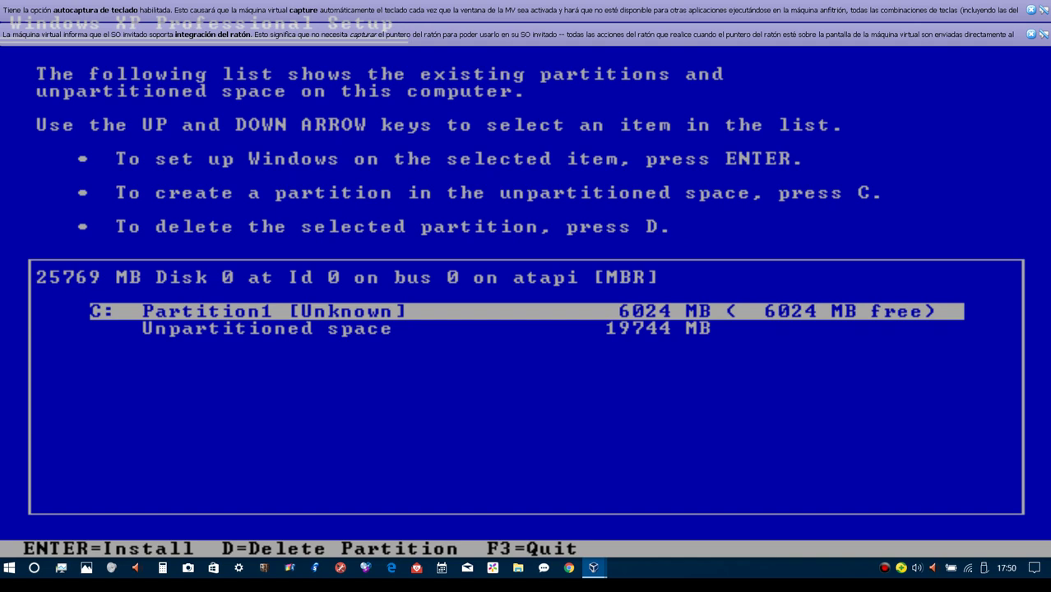
# - Choose the 6024 MB Partition1 for the Windows XP installation and format it fully with the NTFS file system
pyautogui.press('Down')
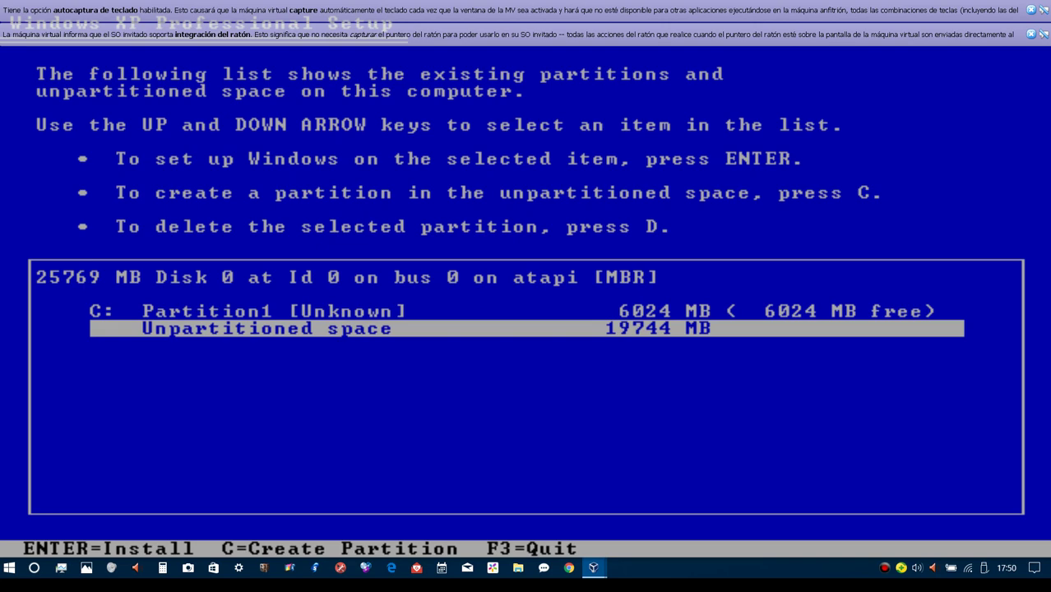
pyautogui.press('Up')
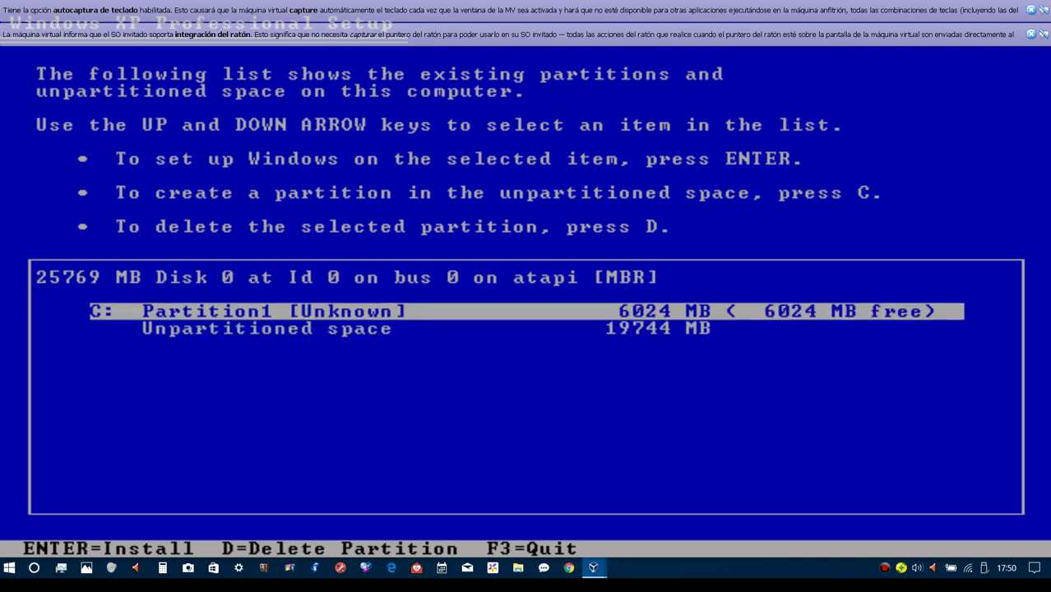
pyautogui.press('Return')
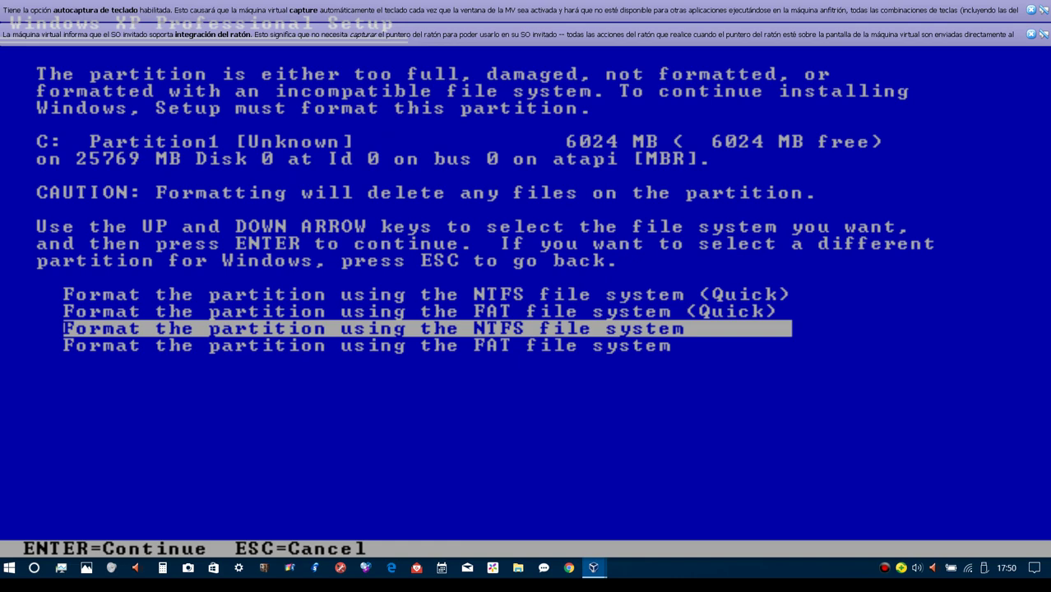
pyautogui.press('Return')
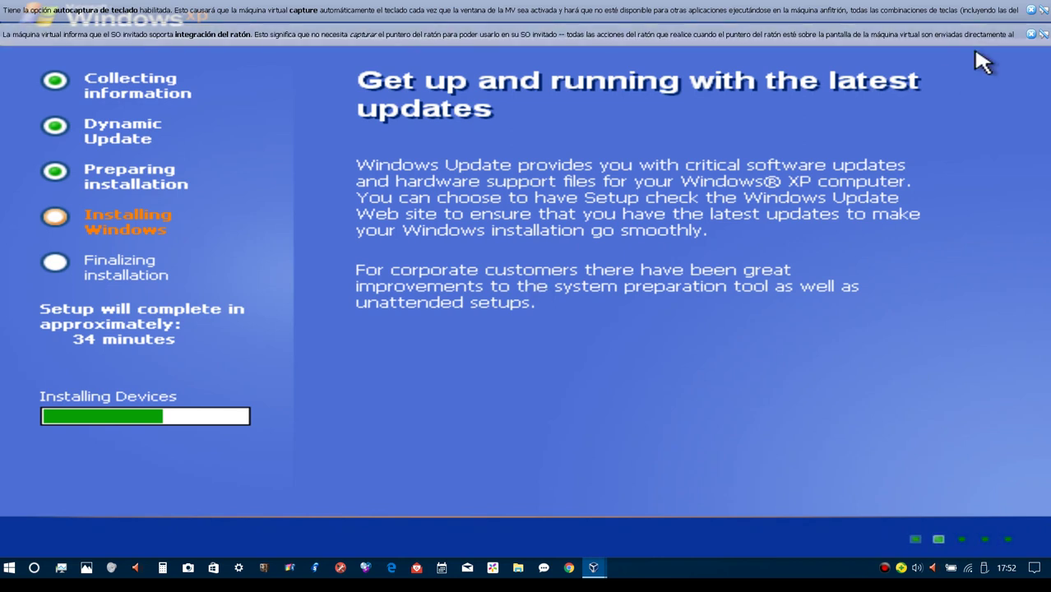
# - Dismiss the notification overlay, keep the Spanish regional settings, and personalize the software with the user's name and no organization
pyautogui.click(1031, 11)
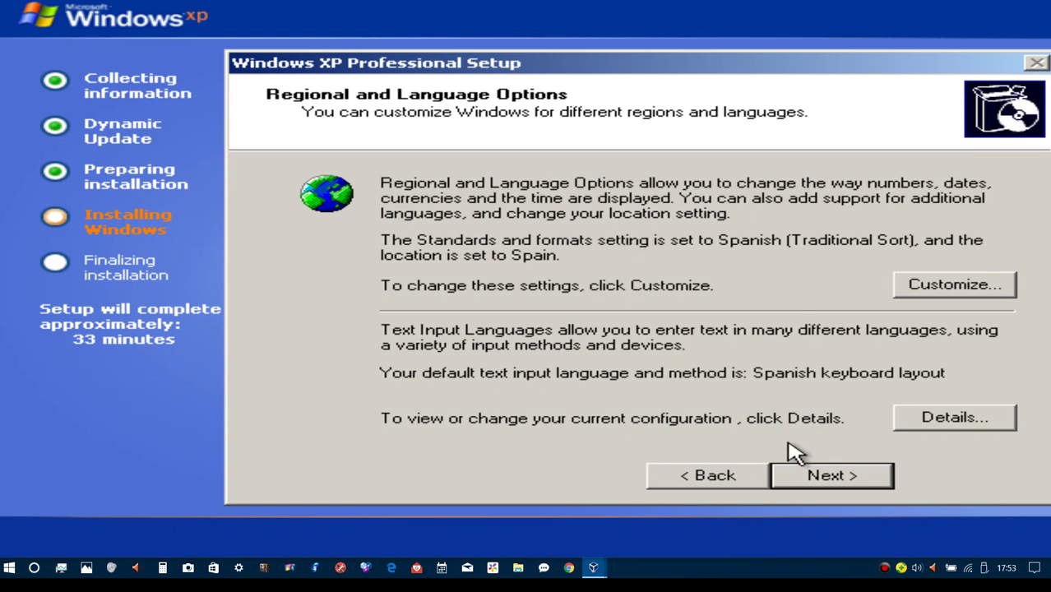
pyautogui.click(816, 481)
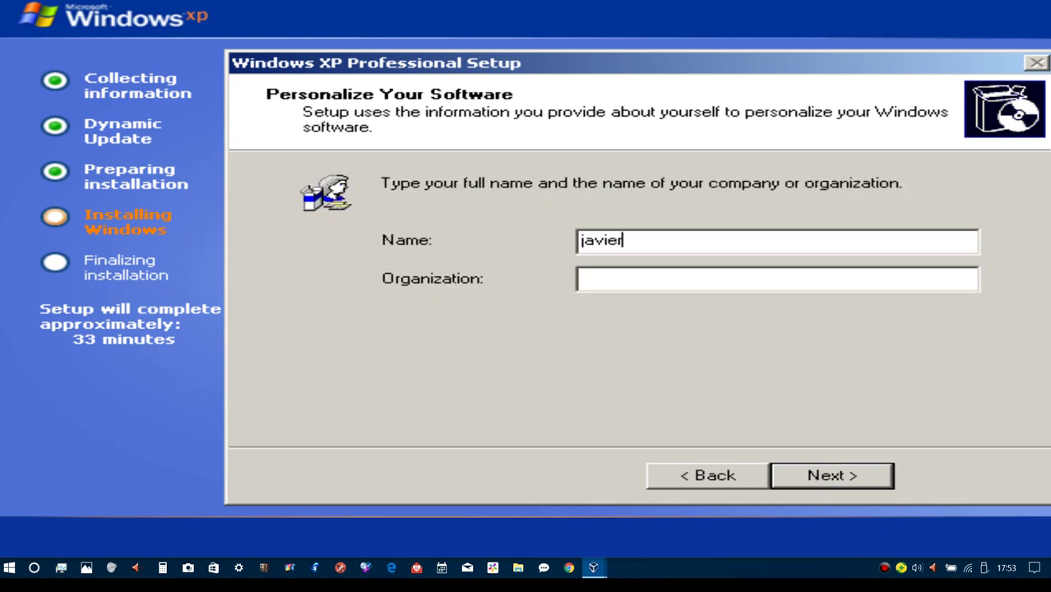
pyautogui.click(704, 281)
pyautogui.click(835, 478)
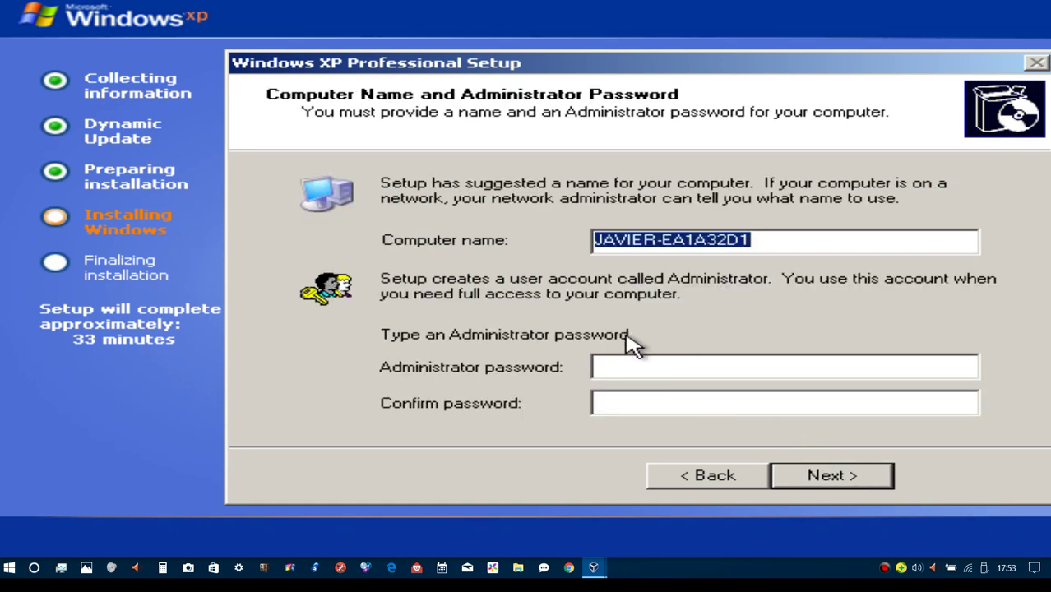
# - Keep the suggested computer name and leave both Administrator password fields blank
pyautogui.click(626, 364)
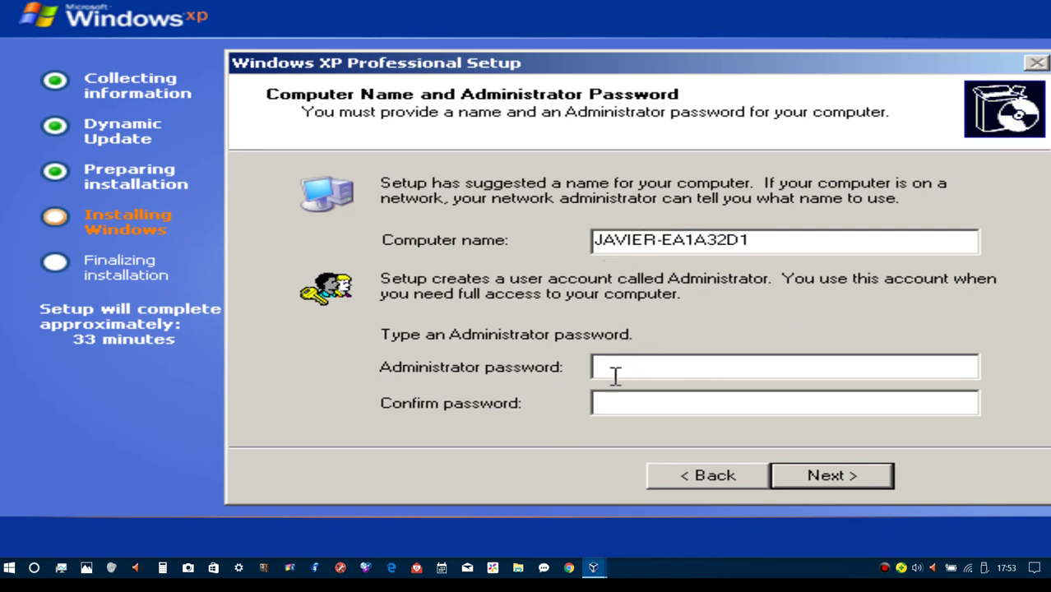
pyautogui.click(809, 474)
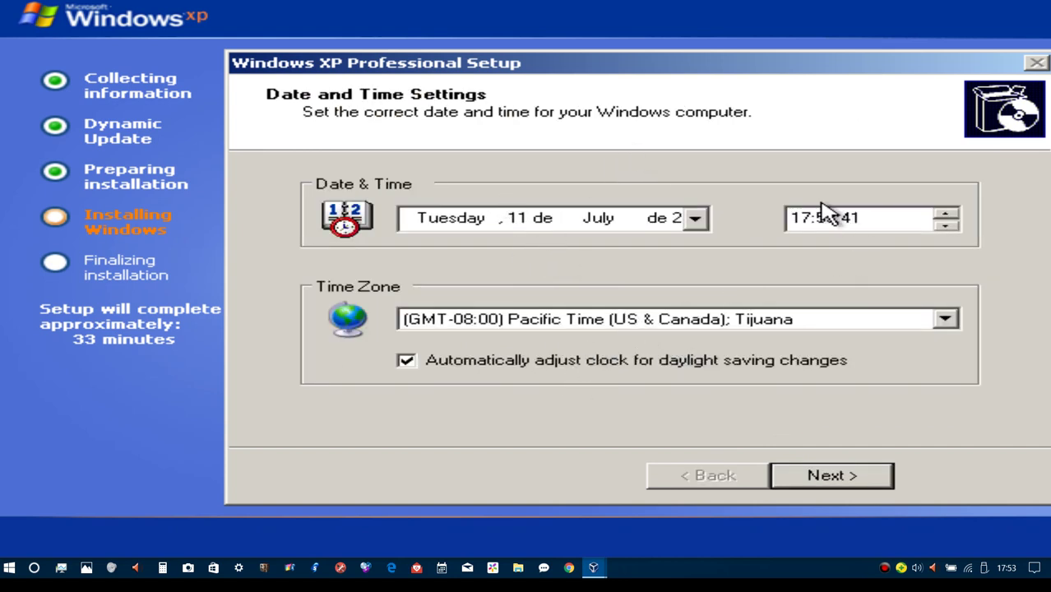
# - Set the time zone to (GMT+01:00) Amsterdam, Berlin, Bern, Rome, Stockholm, Vienna and continue the setup
pyautogui.click(752, 322)
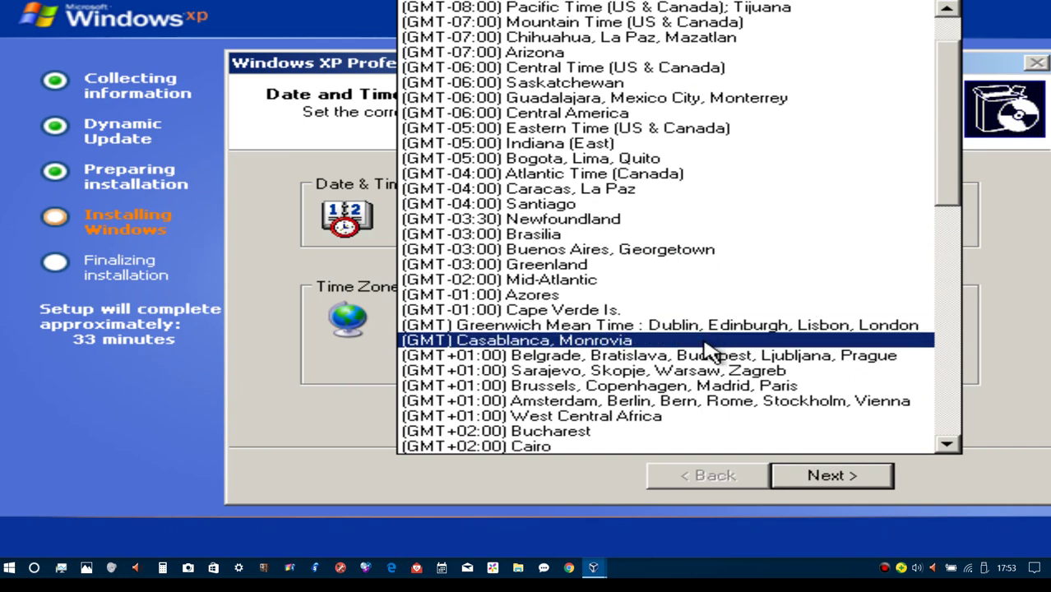
pyautogui.click(689, 402)
pyautogui.click(822, 479)
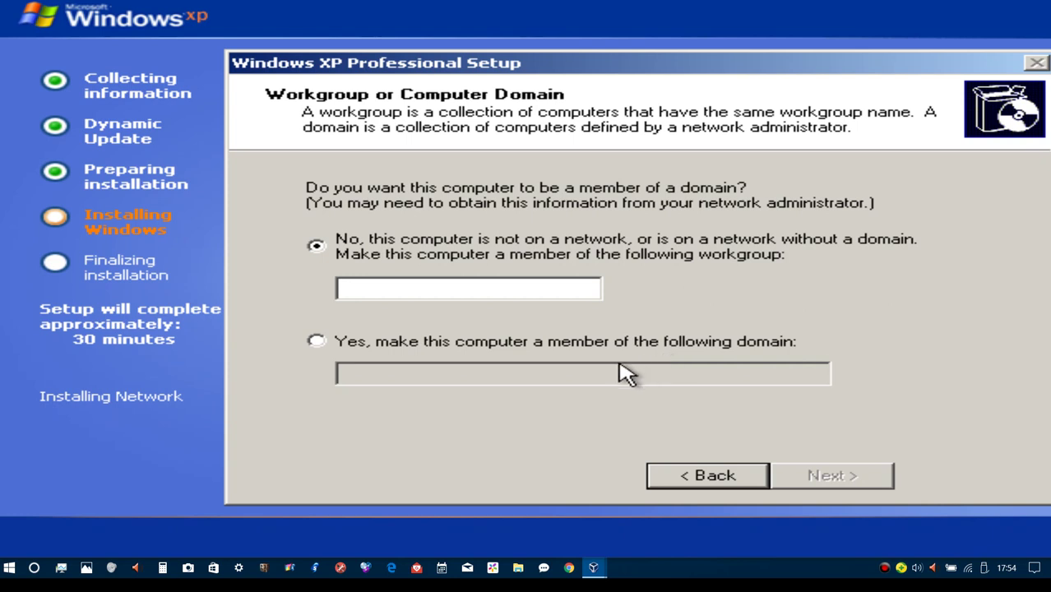
# - Try to make the computer a member of the domain CC
pyautogui.click(509, 351)
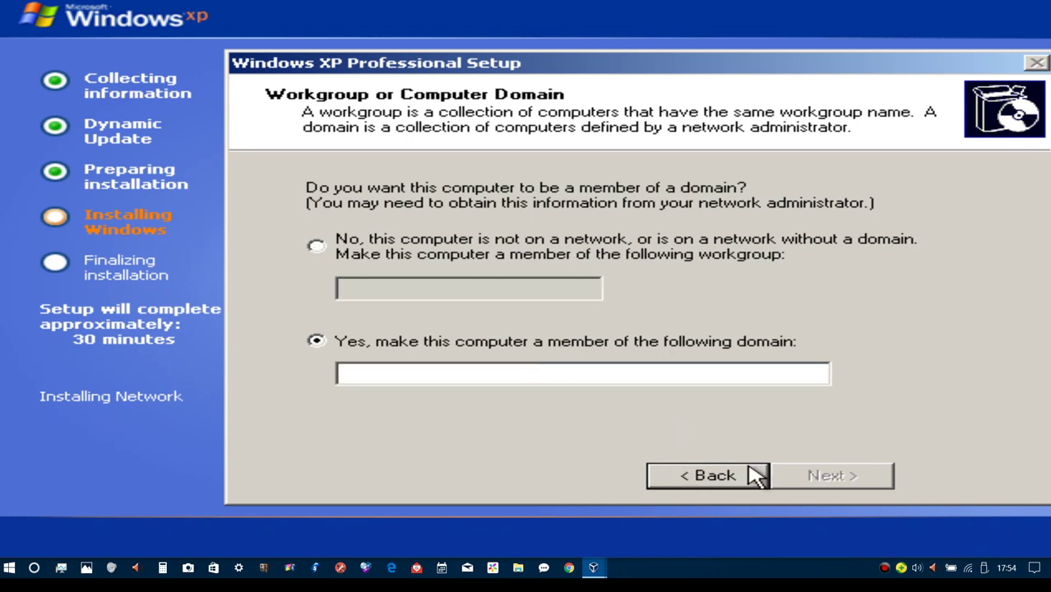
pyautogui.click(437, 263)
pyautogui.click(368, 345)
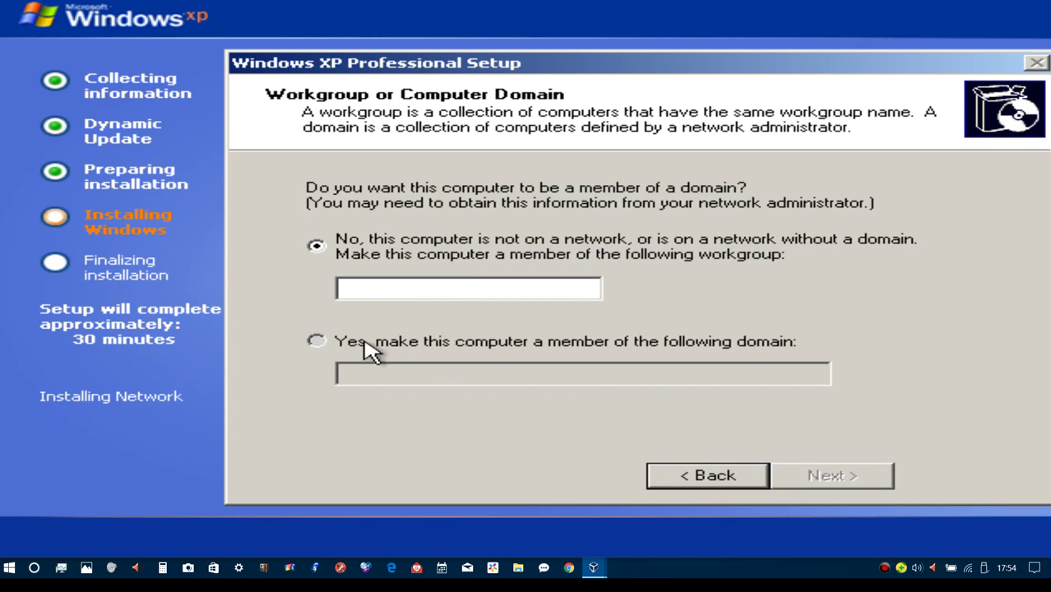
pyautogui.write('CC')
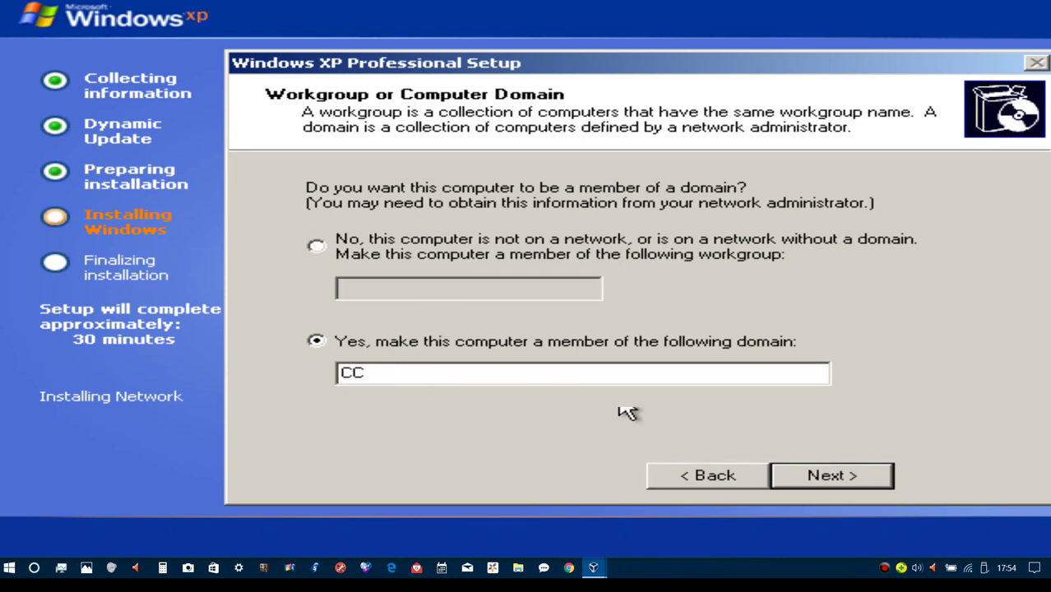
pyautogui.click(790, 491)
pyautogui.click(559, 372)
# - Make the computer a member of the workgroup CV without a domain and continue the setup
pyautogui.click(362, 256)
pyautogui.write('CV')
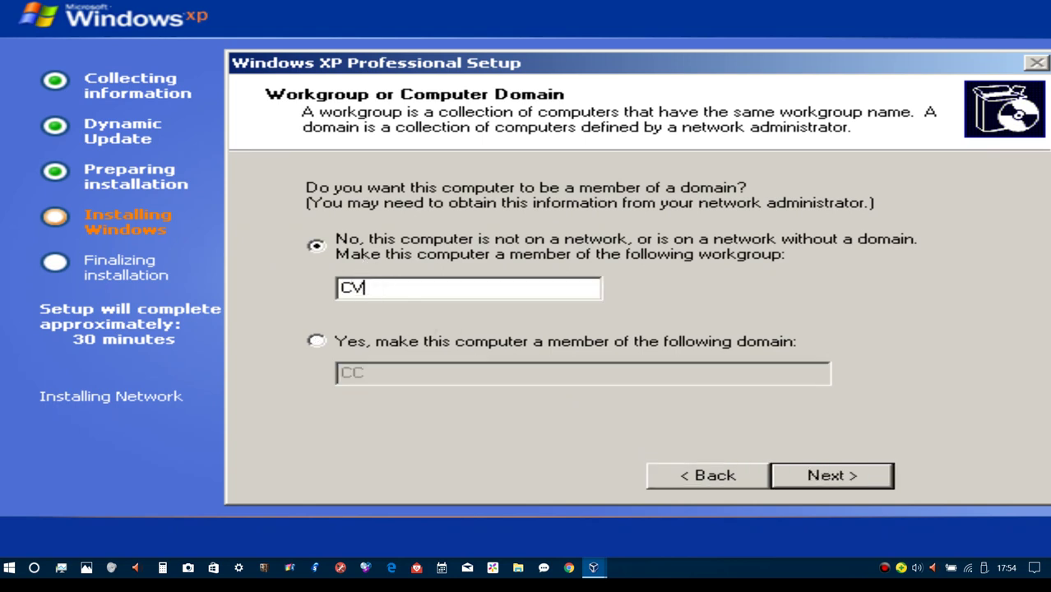
pyautogui.click(824, 476)
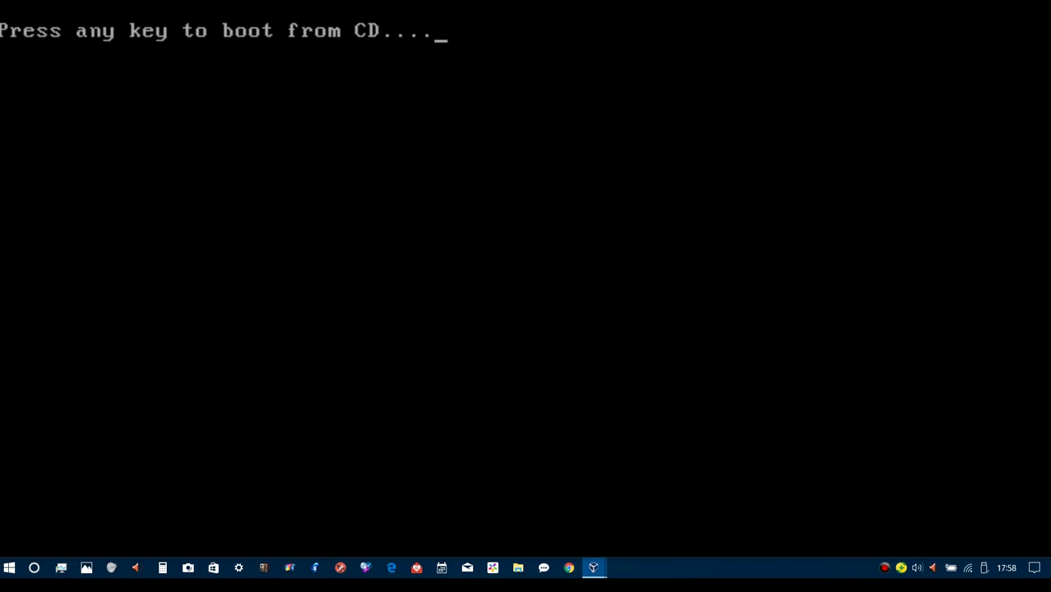
# - Accept the license agreement of the Windows Multilingual User Interface Pack and continue its installation
pyautogui.press('Return')
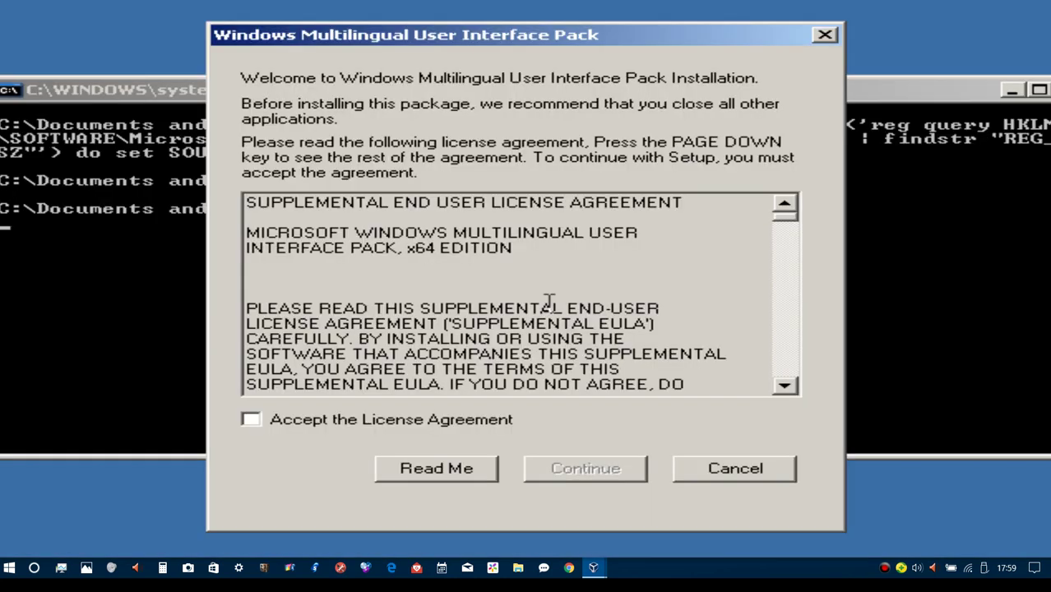
pyautogui.click(356, 417)
pyautogui.click(563, 470)
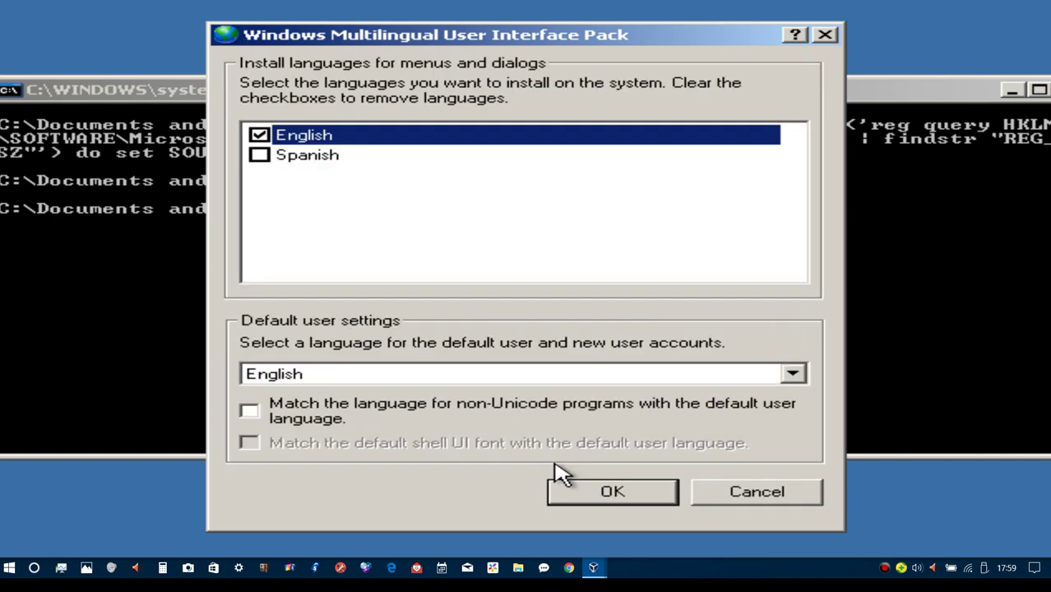
# - Install Spanish and make it the default user language, matching the non-Unicode program language and the shell UI font to it
pyautogui.click(259, 156)
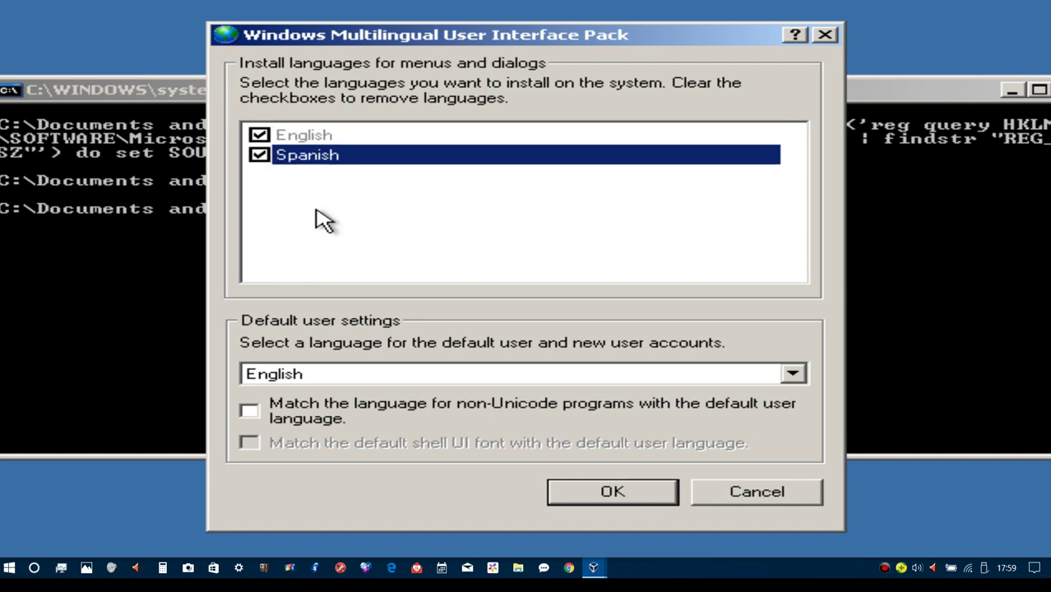
pyautogui.click(581, 375)
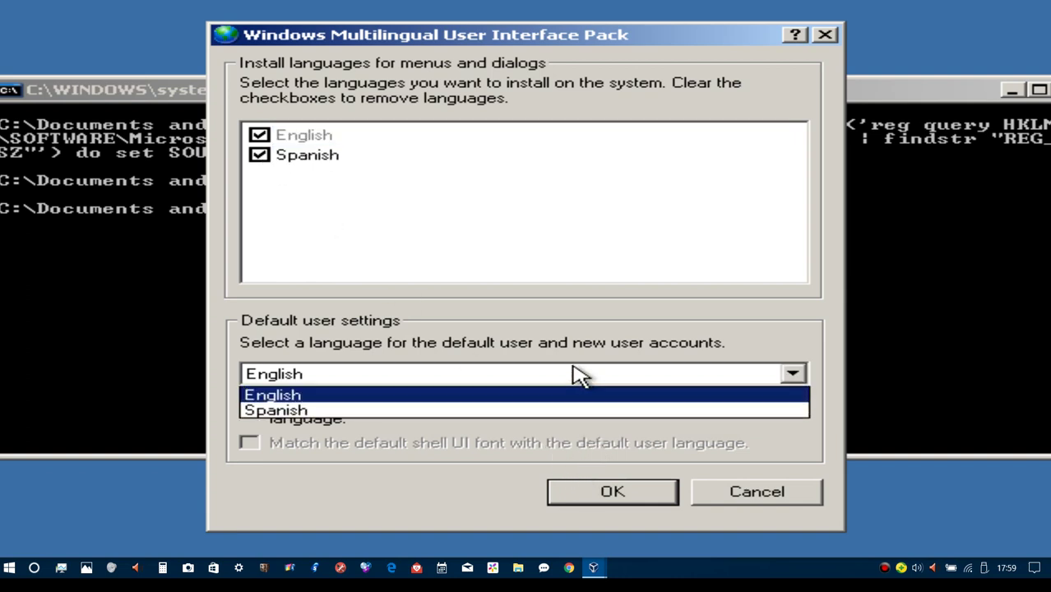
pyautogui.click(462, 412)
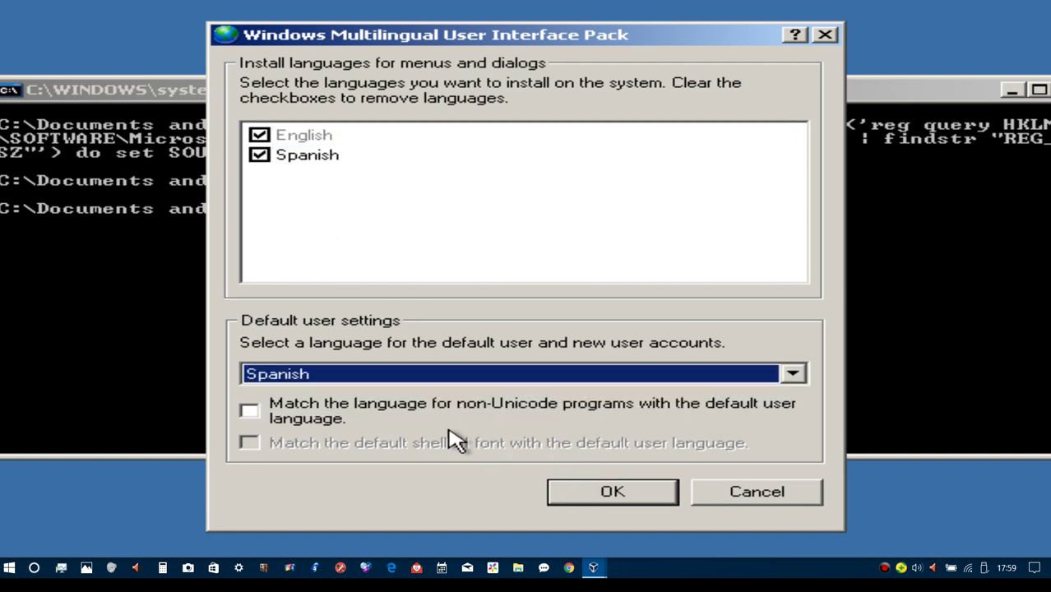
pyautogui.click(404, 421)
pyautogui.click(516, 448)
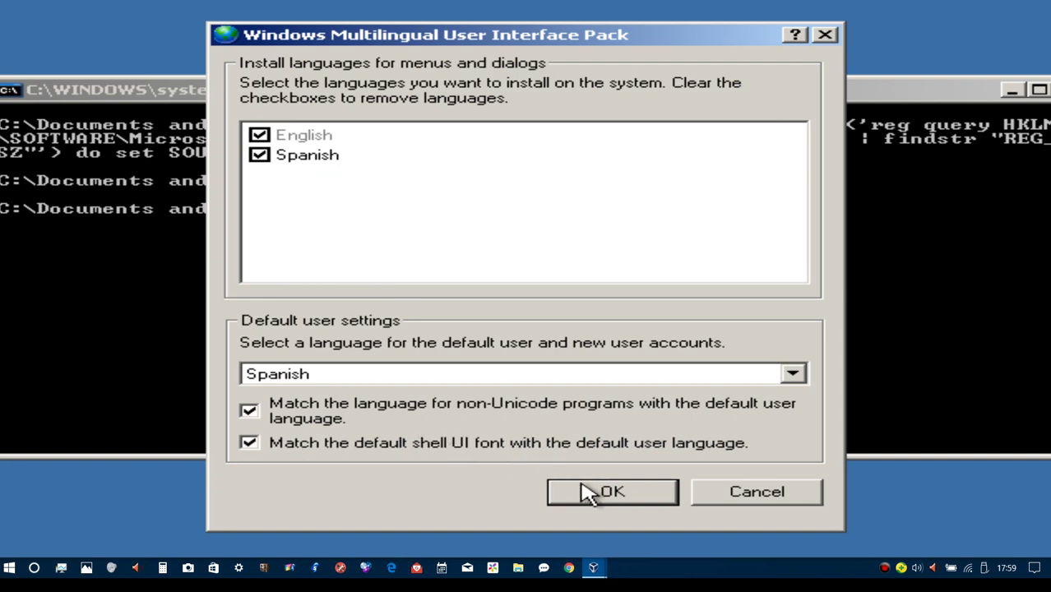
pyautogui.click(597, 493)
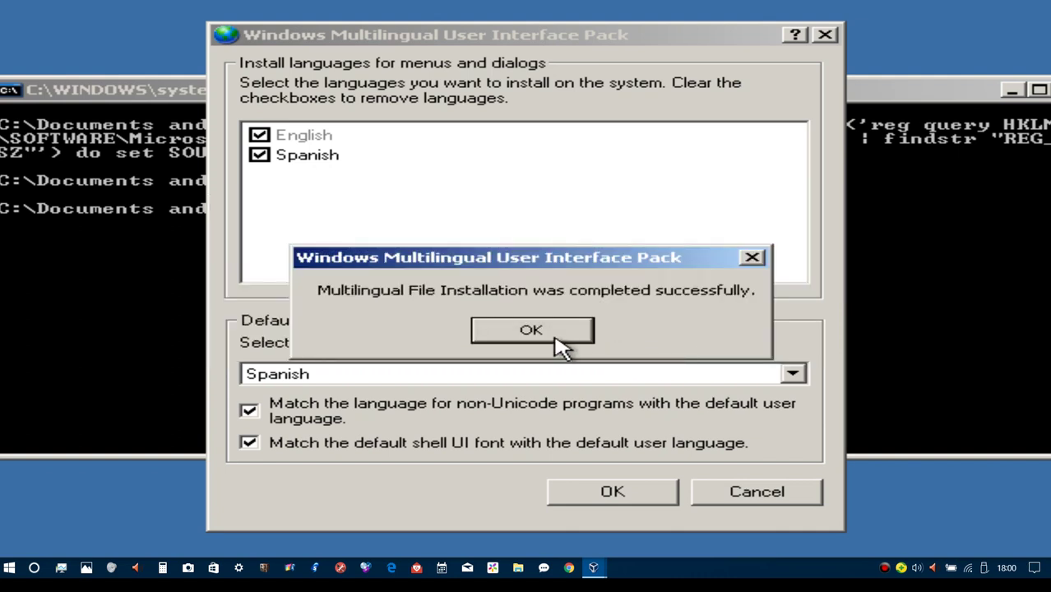
# - Confirm the finished language installation and restart the guest computer to apply the new settings
pyautogui.click(557, 341)
pyautogui.click(599, 491)
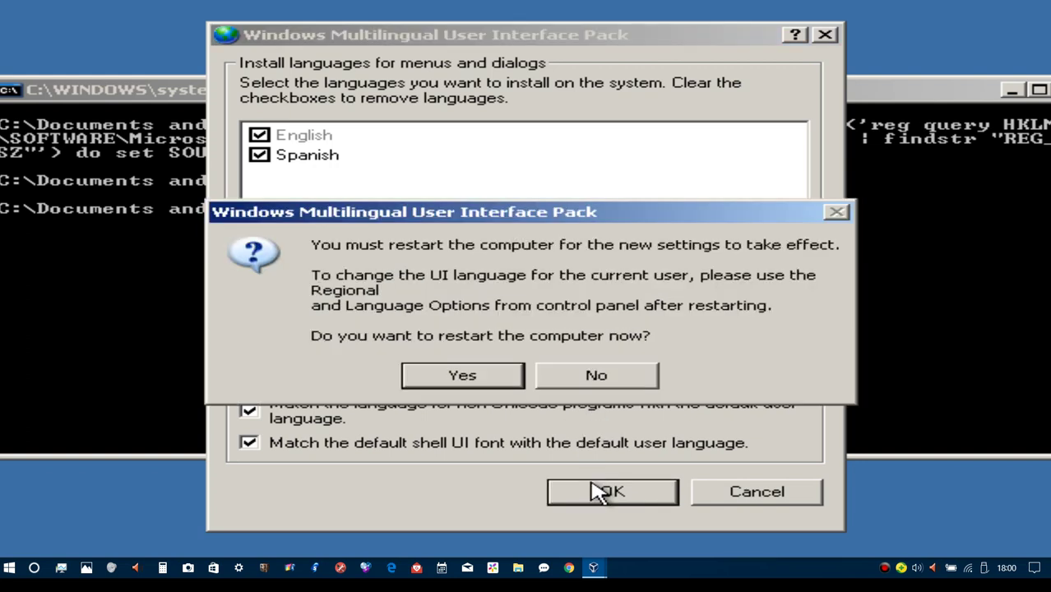
pyautogui.click(493, 383)
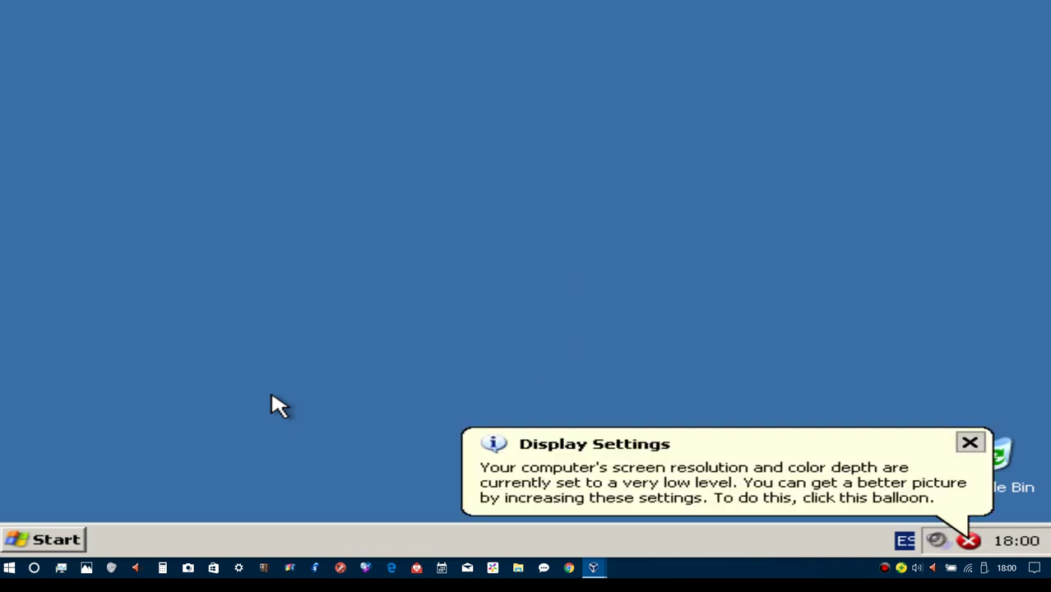
# - Toggle the virtual machine's scaled mode and leave it in the normal window mode
pyautogui.press('Control_R+f')
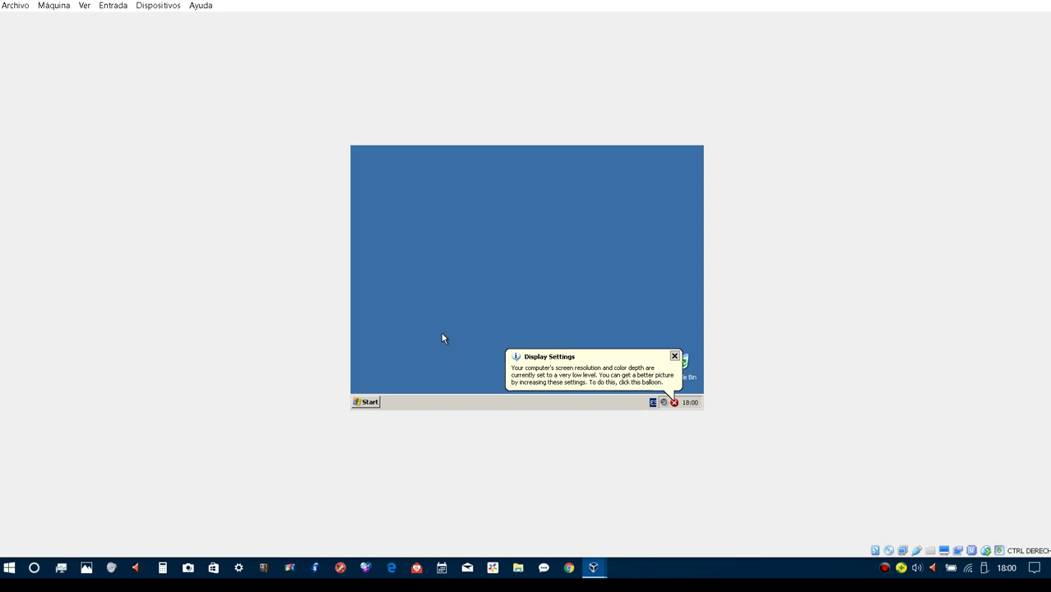
pyautogui.press('Control_R+c')
pyautogui.press('Return')
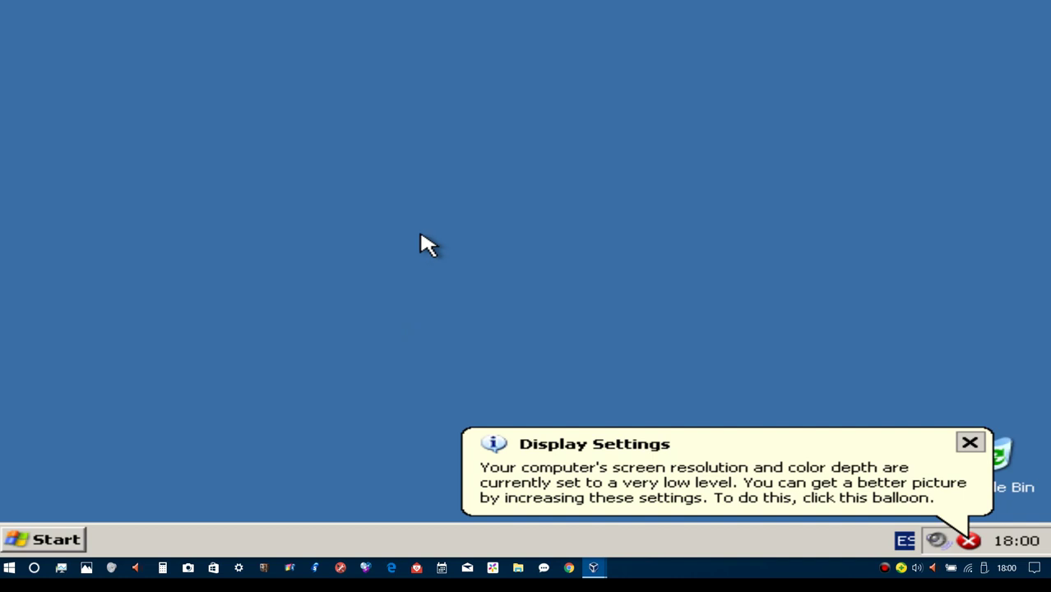
pyautogui.press('Control_R+c')
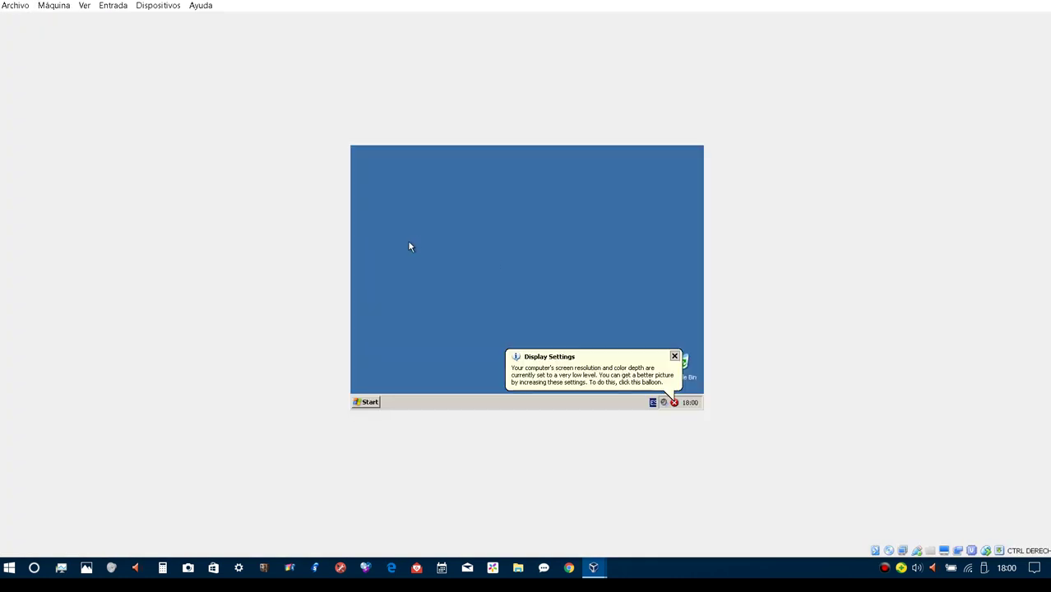
# - Adjust the virtual machine's window size to fit the guest display
pyautogui.press('Control_R+Home')
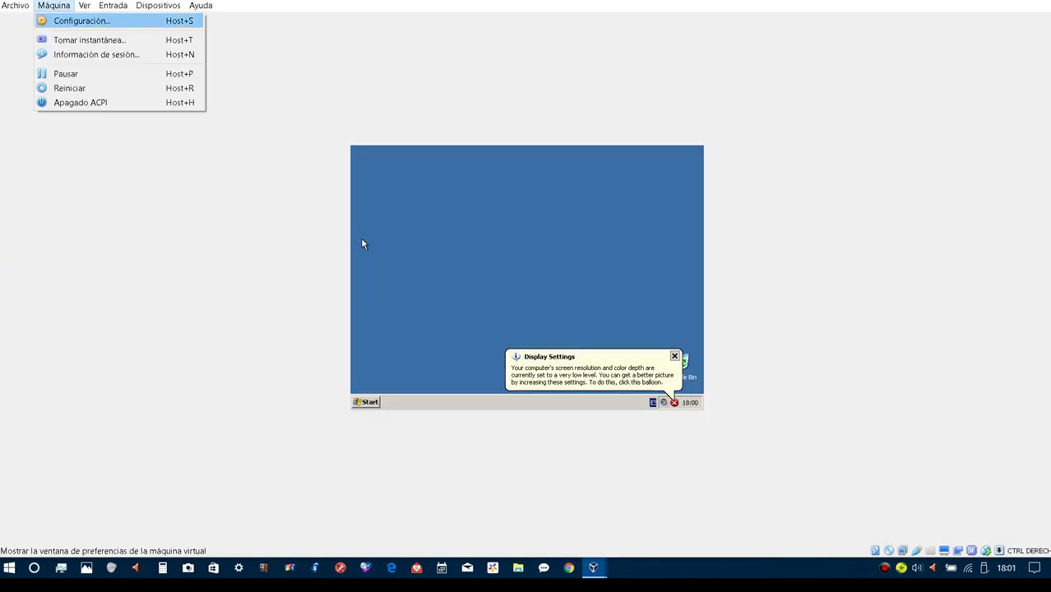
pyautogui.press('Right')
pyautogui.press('Right')
pyautogui.press('Left')
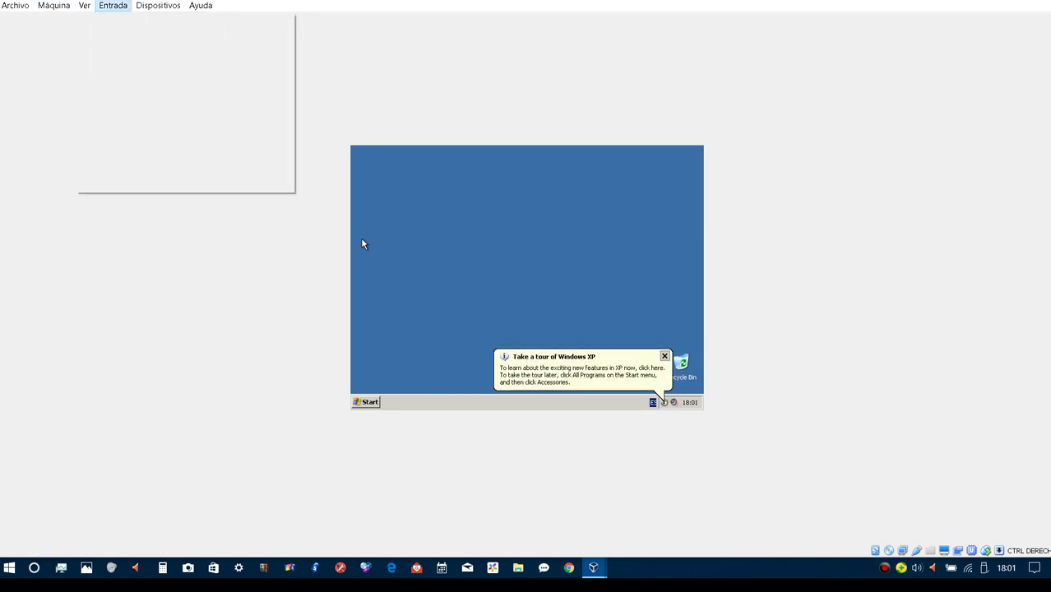
pyautogui.press('Down')
pyautogui.press('Down')
pyautogui.press('Down')
pyautogui.press('Down')
pyautogui.press('Up')
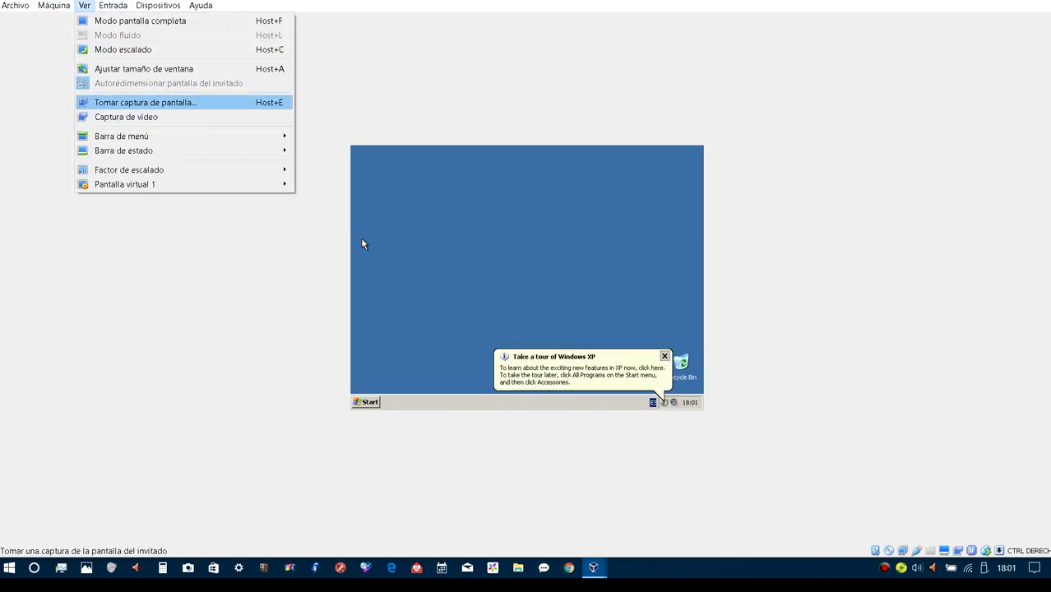
pyautogui.press('Up')
pyautogui.press('Up')
pyautogui.press('Return')
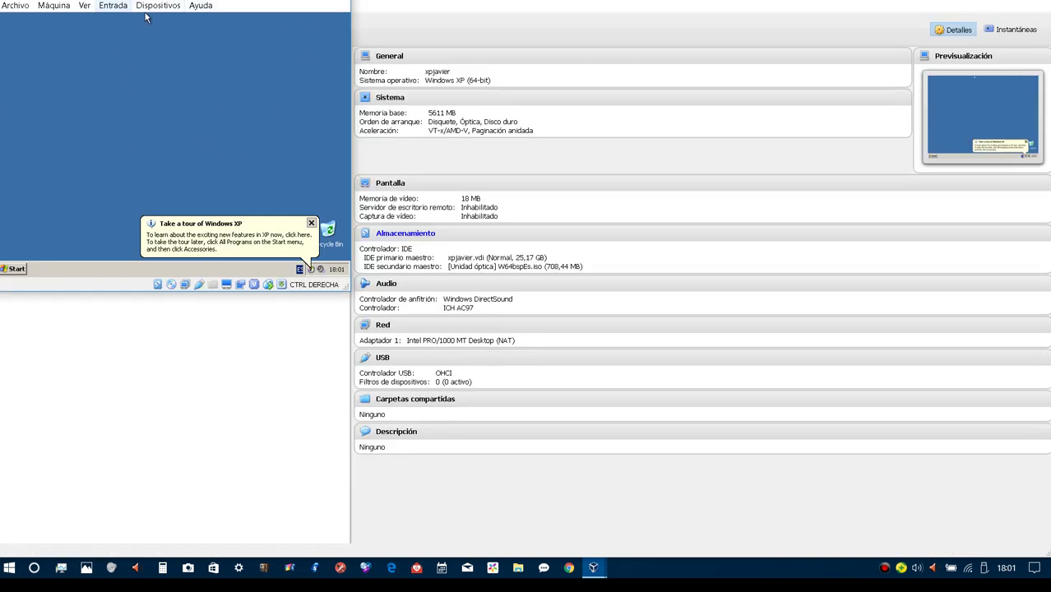
# - Try the virtual machine's scaled mode and return it to the normal window mode
pyautogui.click(61, 12)
pyautogui.press('Right')
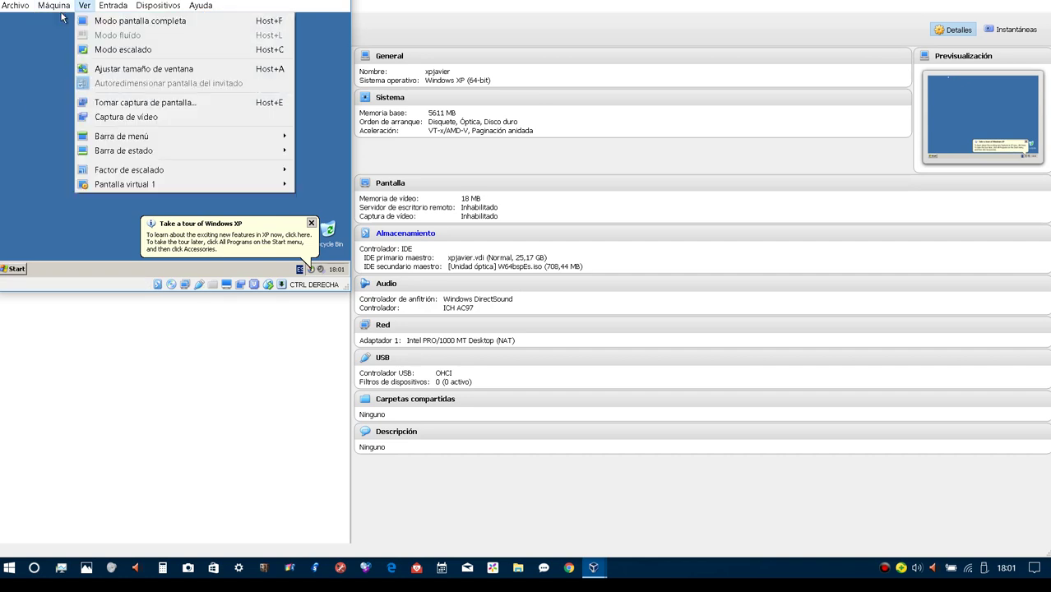
pyautogui.press('Right')
pyautogui.press('Left')
pyautogui.press('Down')
pyautogui.press('Down')
pyautogui.press('Down')
pyautogui.press('Down')
pyautogui.press('Up')
pyautogui.press('Up')
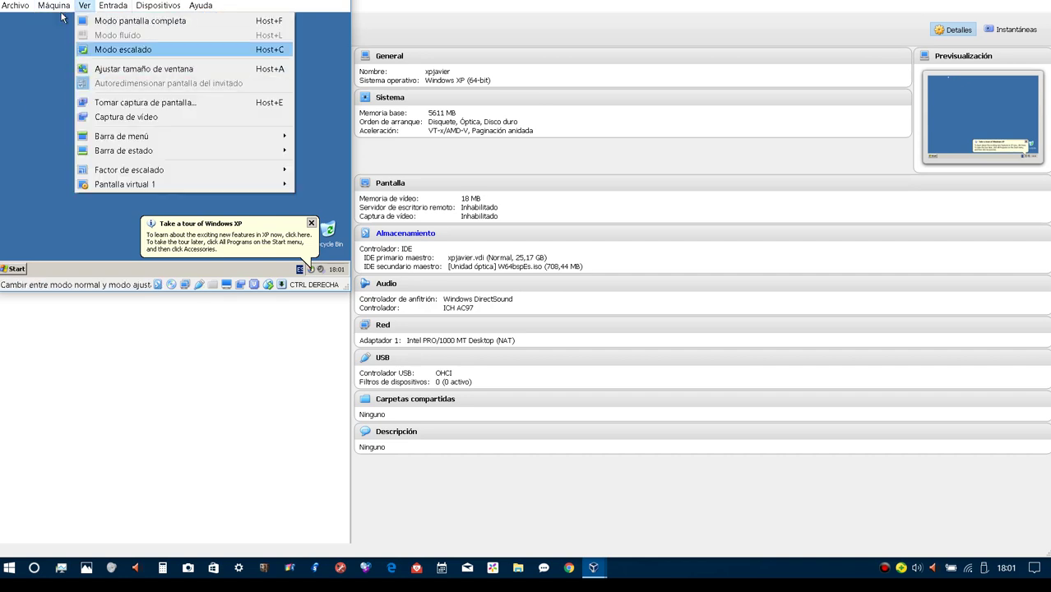
pyautogui.press('Return')
pyautogui.press('Return')
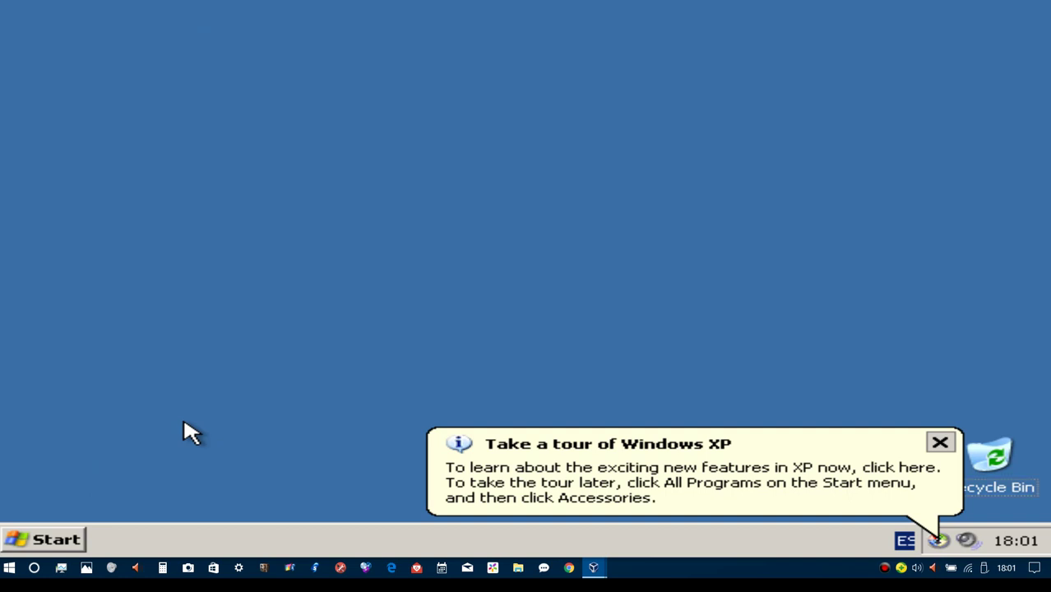
pyautogui.hotkey('ctrl', 'c')
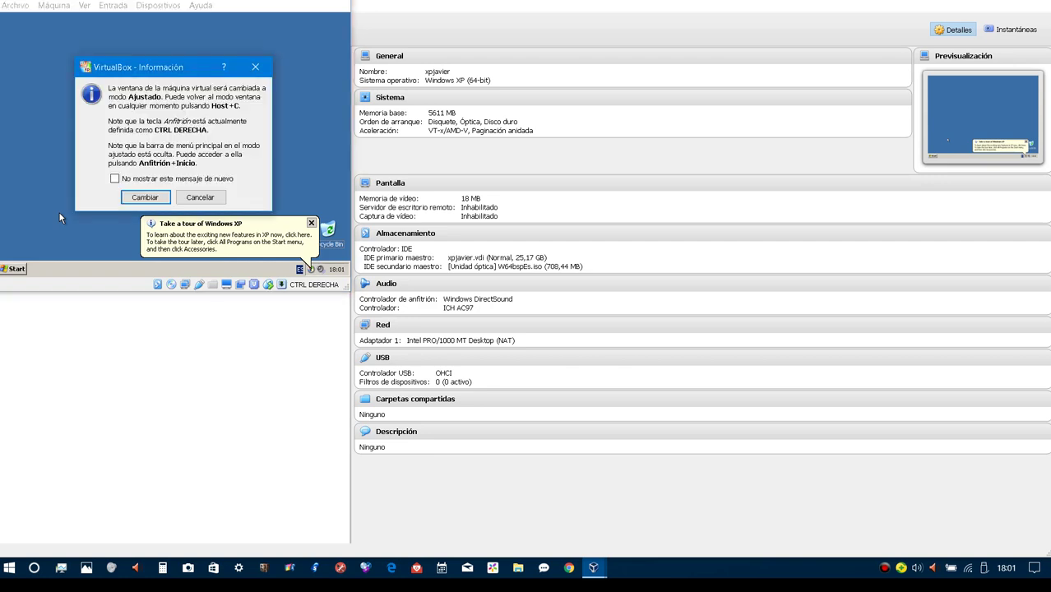
pyautogui.press('Escape')
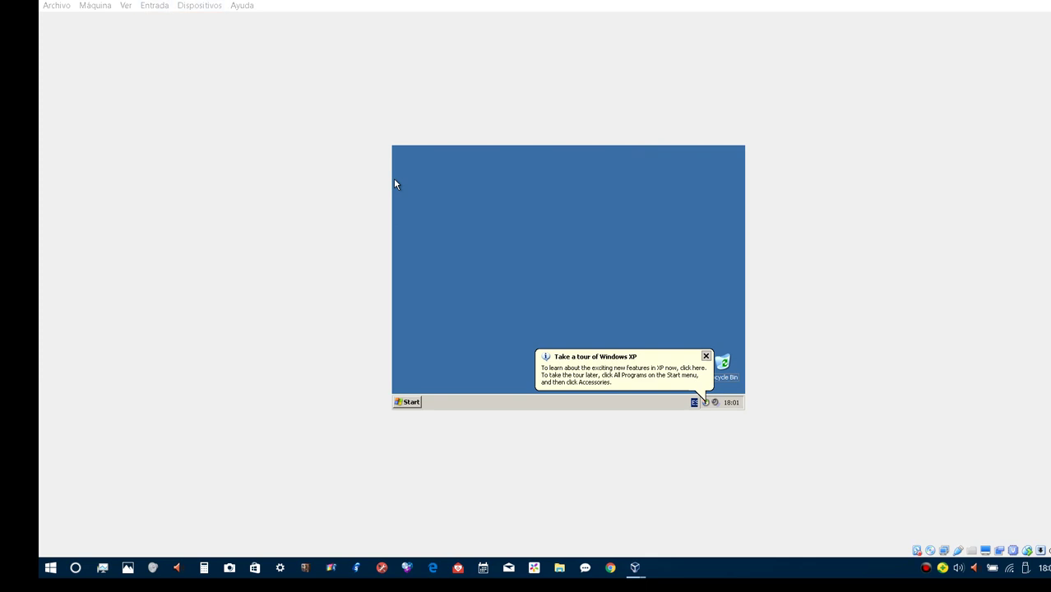
# - Try to insert the Guest Additions CD image and eject the XP64_SP2 disc from the guest's CD drive
pyautogui.click(199, 4)
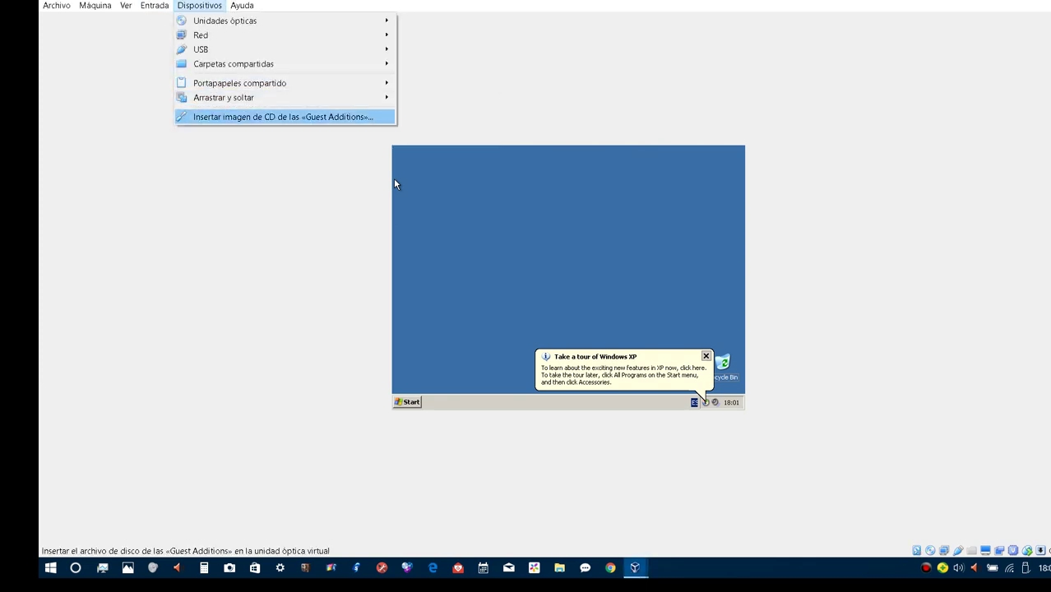
pyautogui.press('Return')
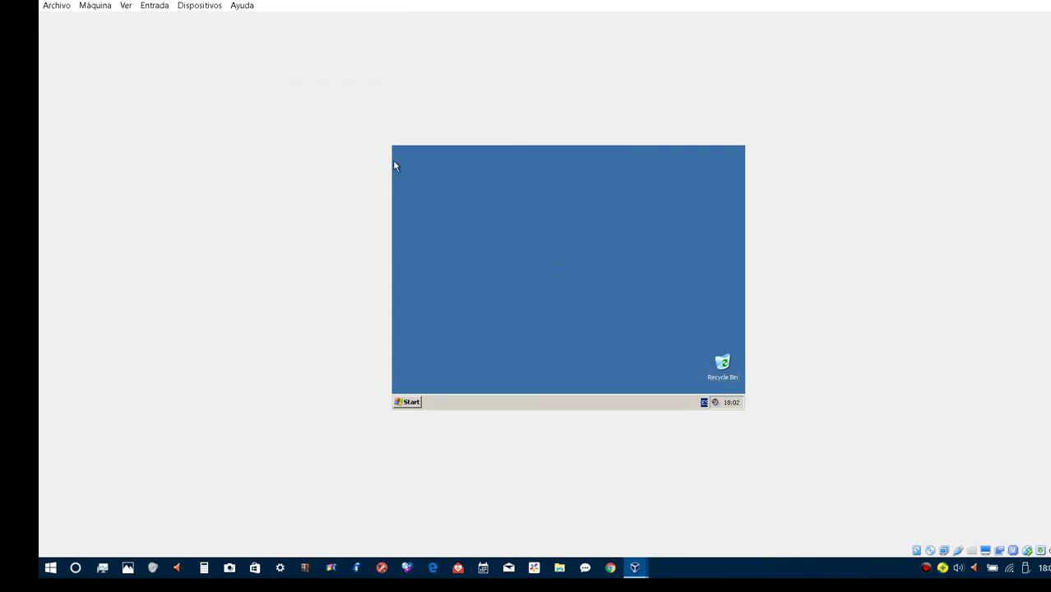
pyautogui.click(408, 401)
pyautogui.click(553, 216)
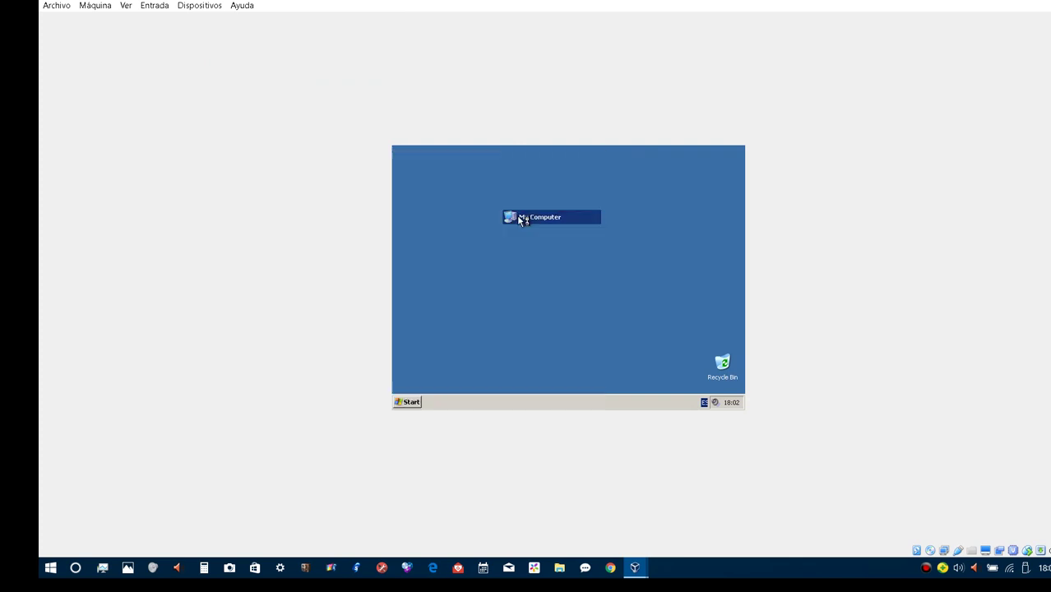
pyautogui.click(534, 344)
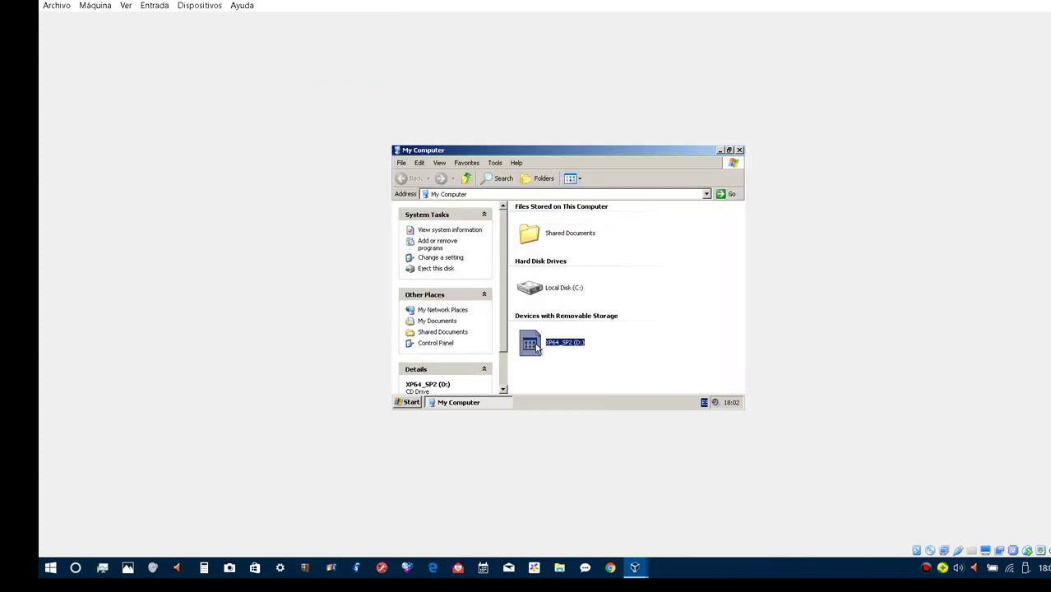
pyautogui.rightClick(535, 346)
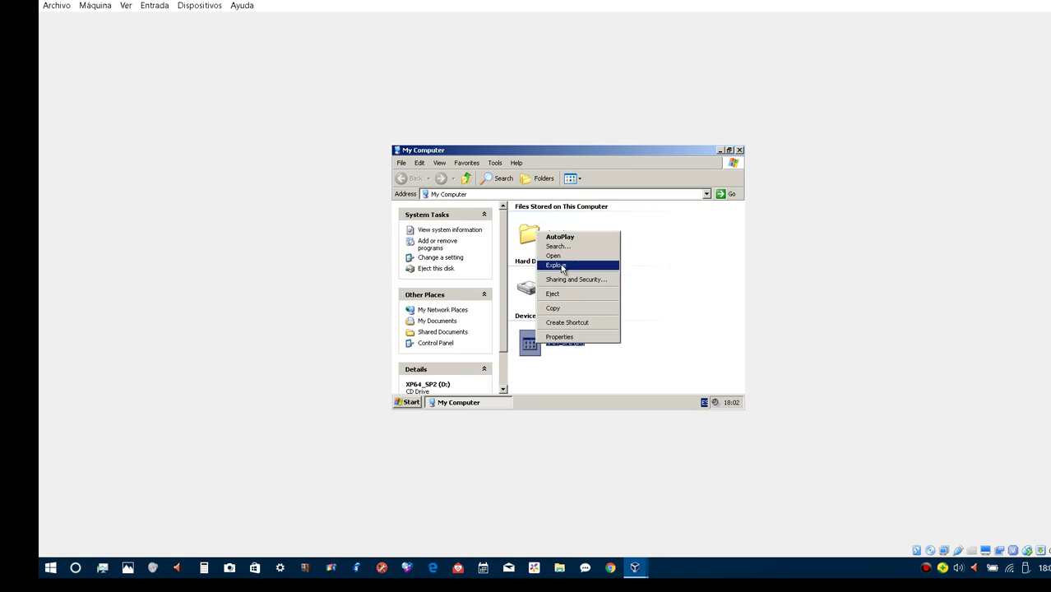
pyautogui.click(567, 296)
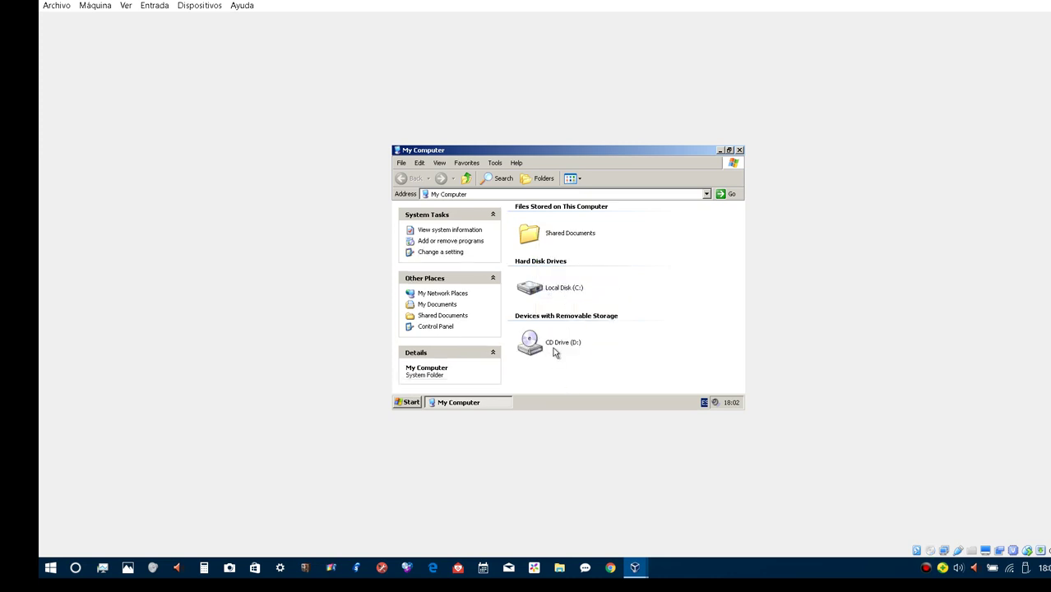
# - Insert the Guest Additions CD image and install VirtualBox Guest Additions 5.1.22 in the default destination folder
pyautogui.click(199, 5)
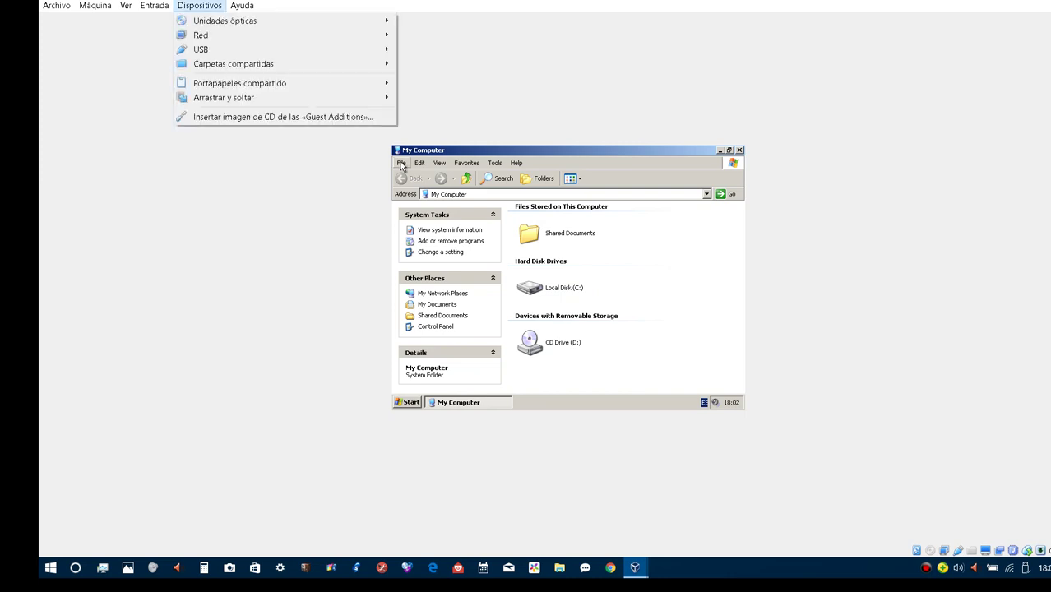
pyautogui.click(222, 118)
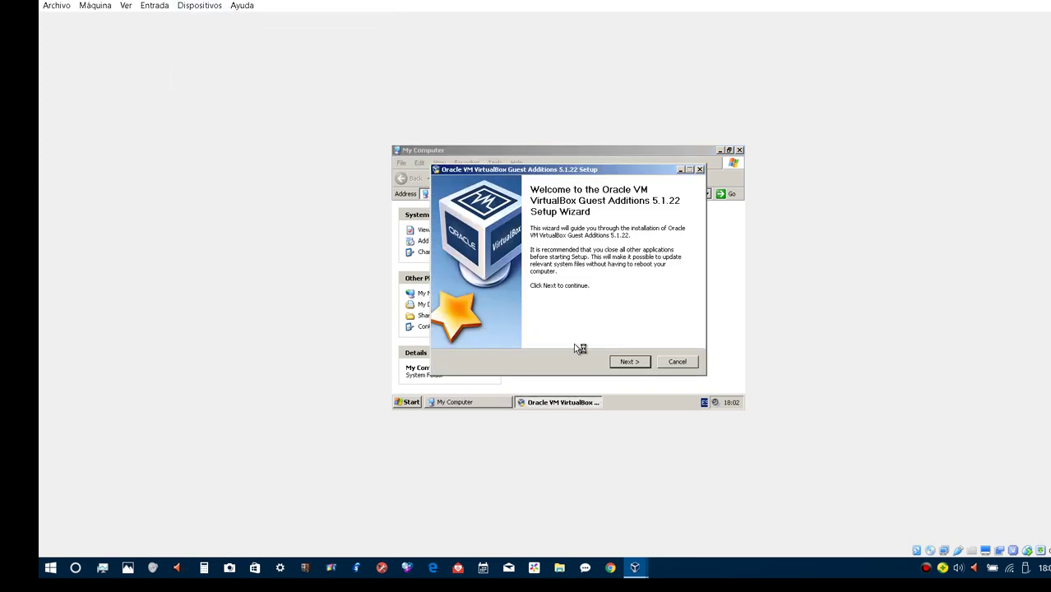
pyautogui.click(627, 363)
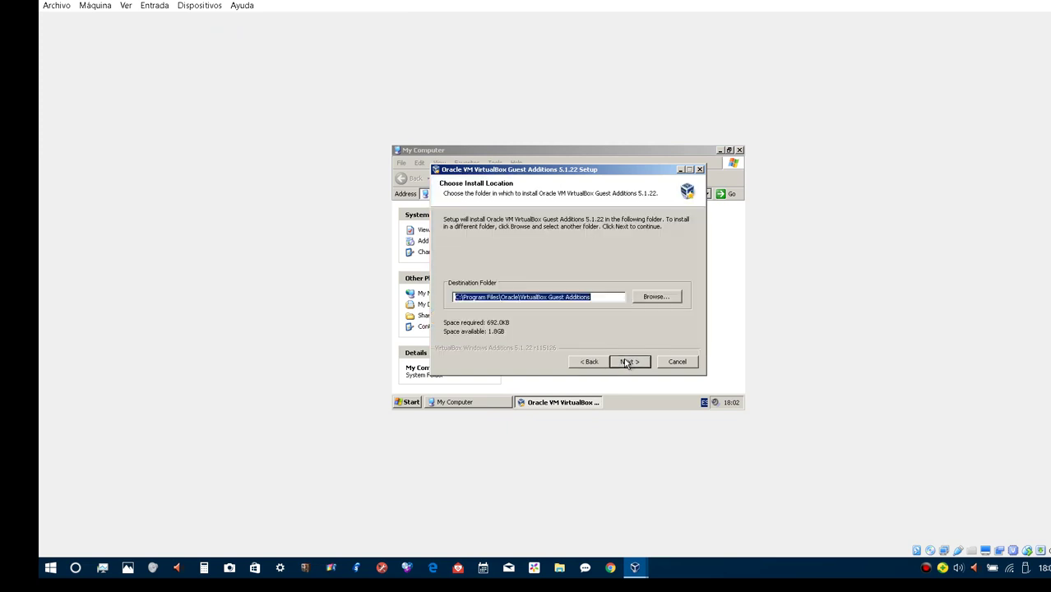
pyautogui.click(627, 363)
pyautogui.click(627, 365)
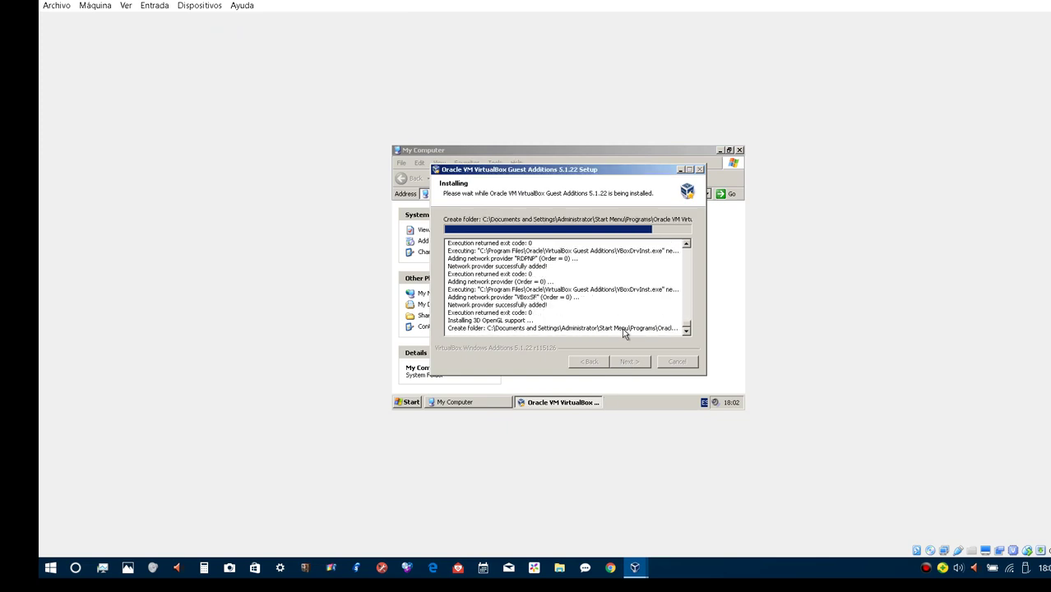
pyautogui.click(630, 361)
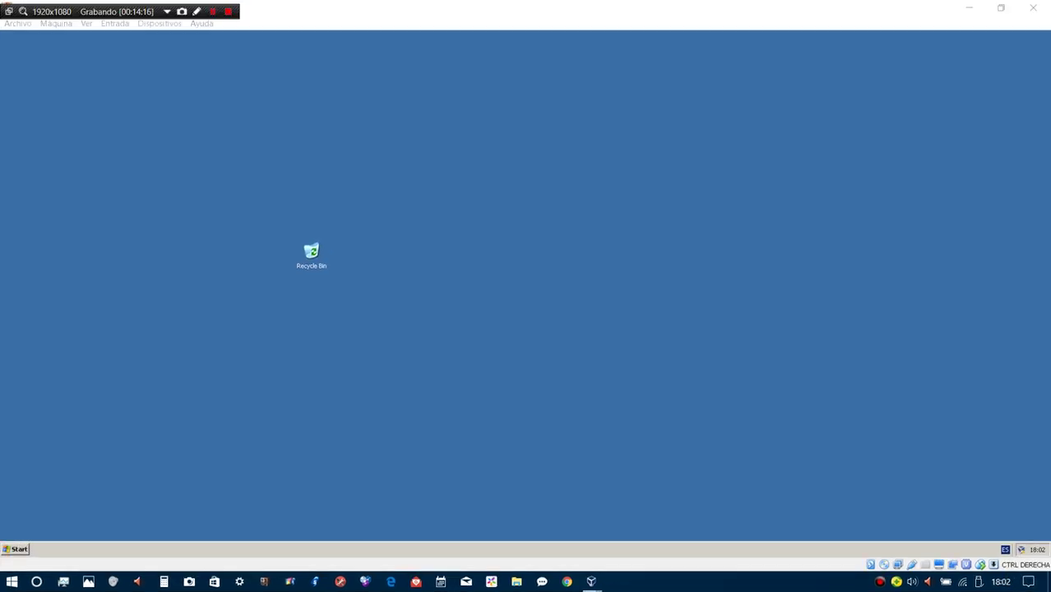
pyautogui.hotkey('ctrl', 'f')
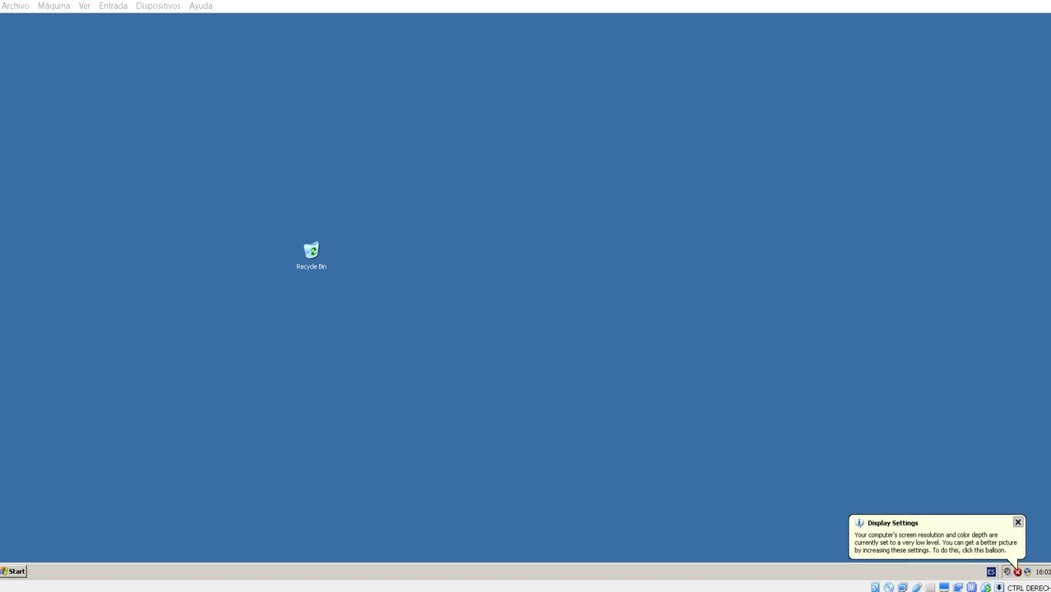
pyautogui.click(158, 6)
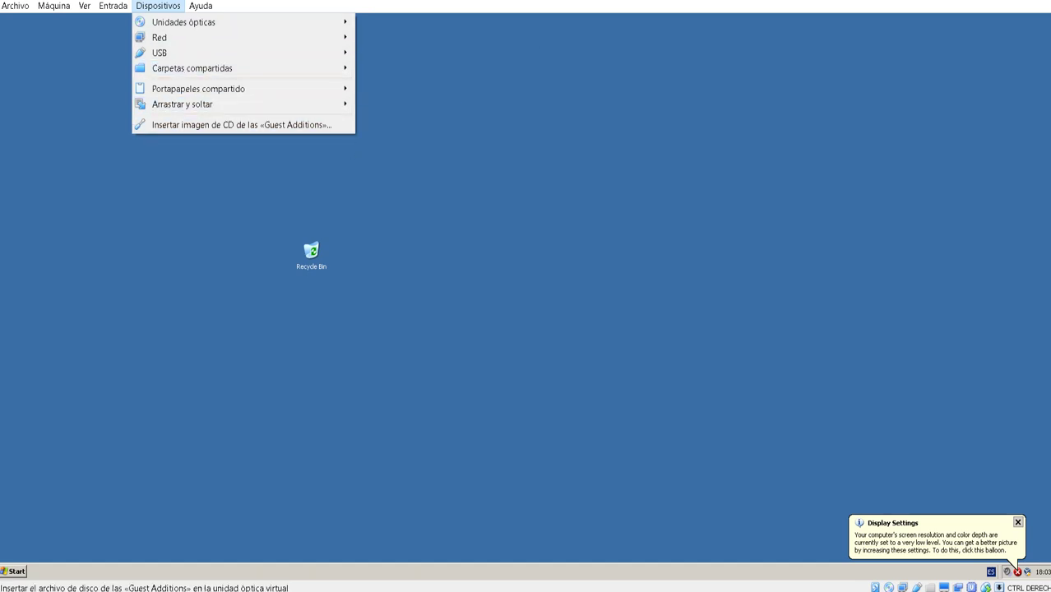
pyautogui.click(241, 125)
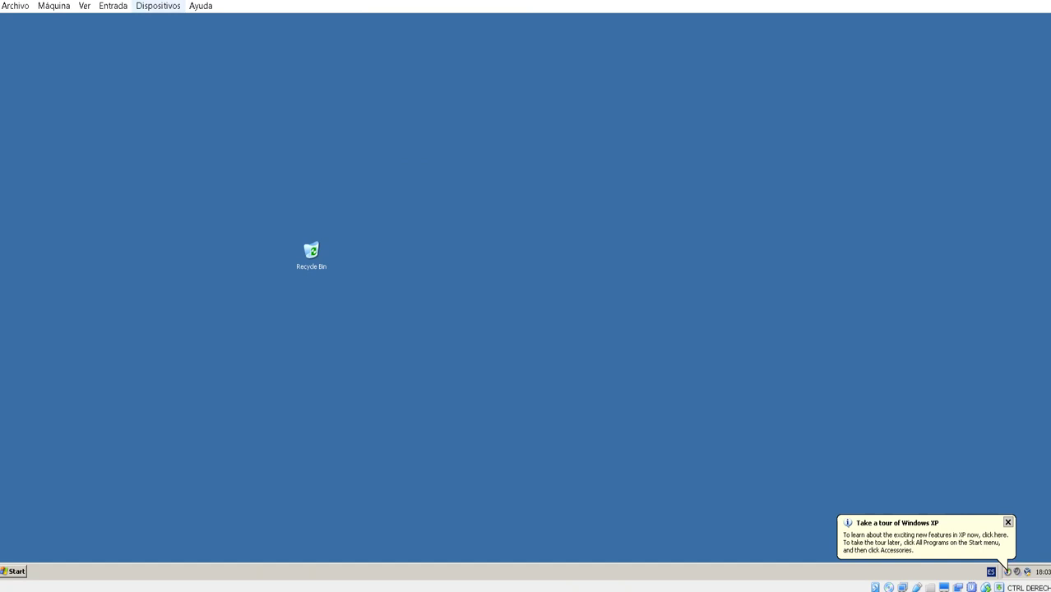
# - Open the virtual machine's shared folder preferences
pyautogui.click(158, 6)
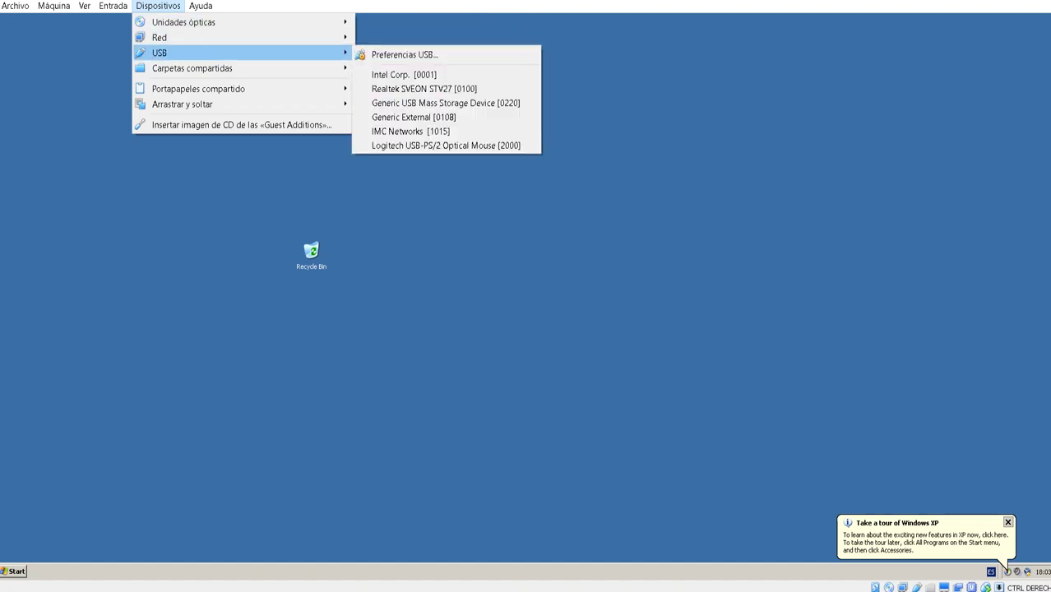
pyautogui.moveTo(192, 68)
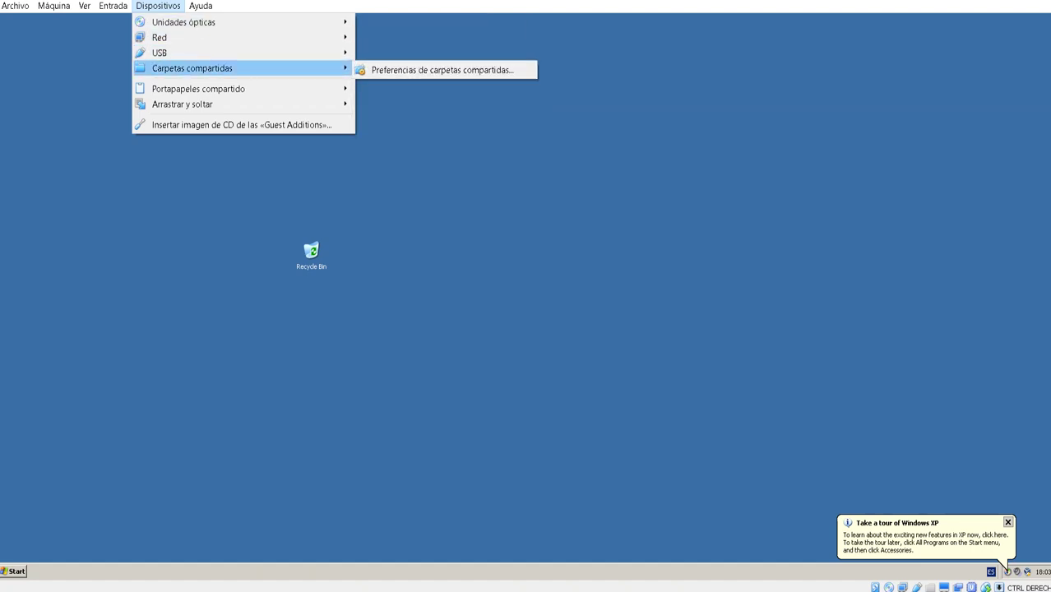
pyautogui.click(158, 6)
pyautogui.click(158, 6)
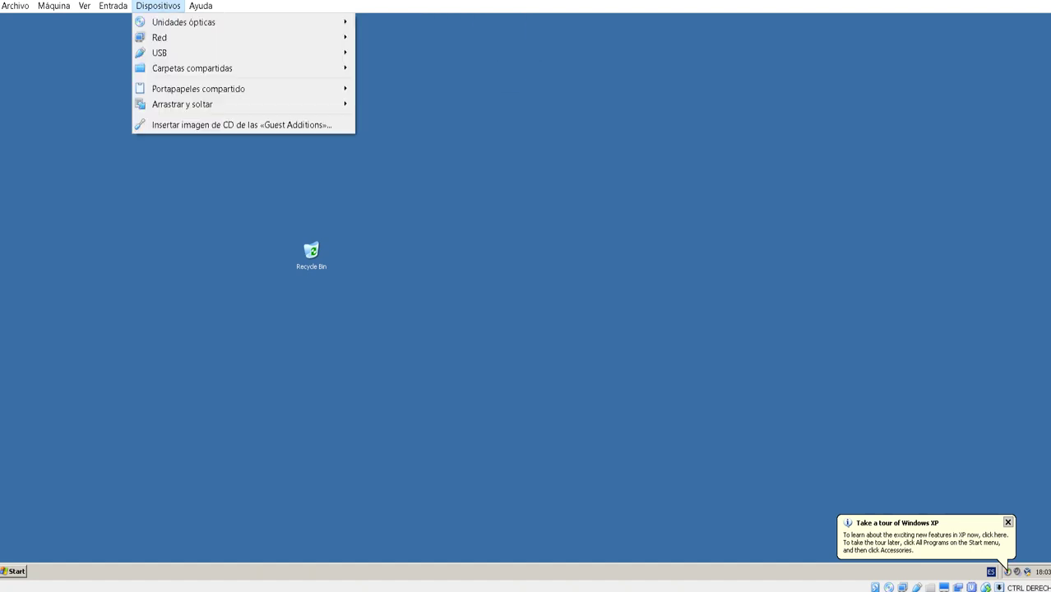
pyautogui.moveTo(191, 68)
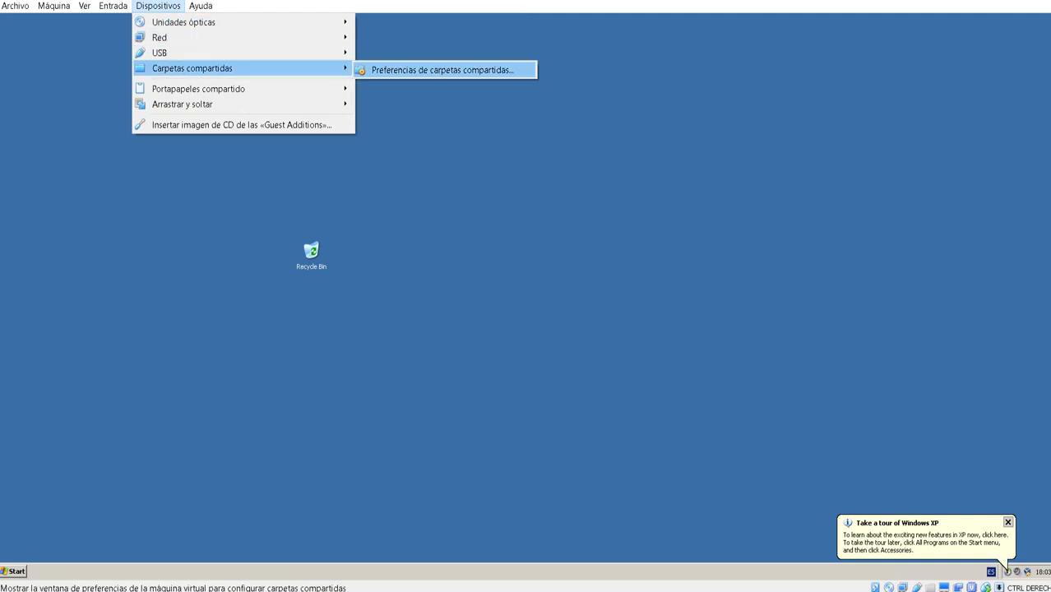
pyautogui.click(442, 69)
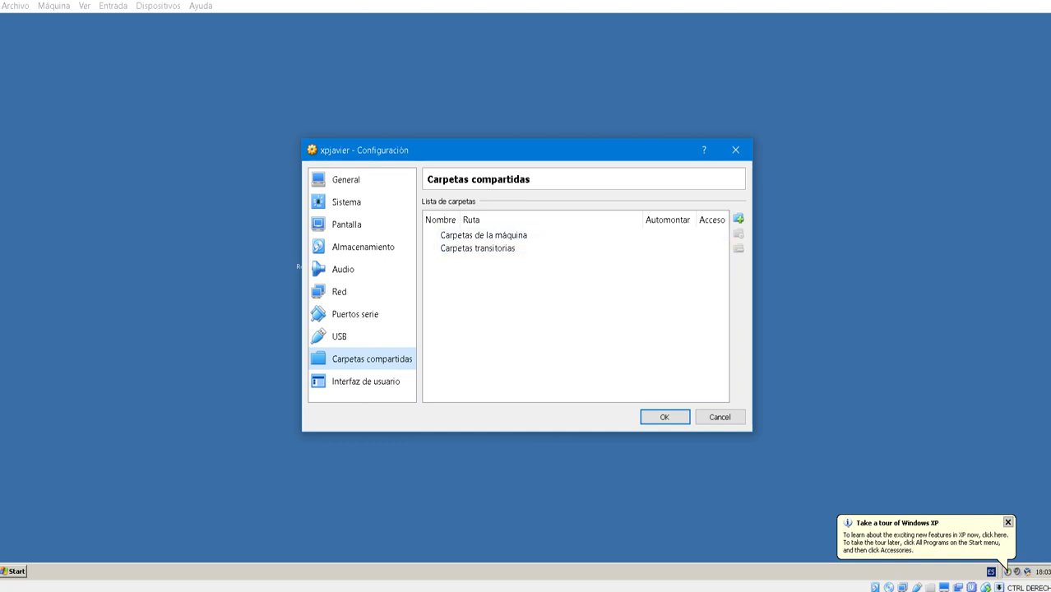
# - Add the host drive JUEGOSPC2ESTRELLA (E:) as a shared folder and save the virtual machine's settings
pyautogui.press('Insert')
pyautogui.hotkey('alt', 'Down')
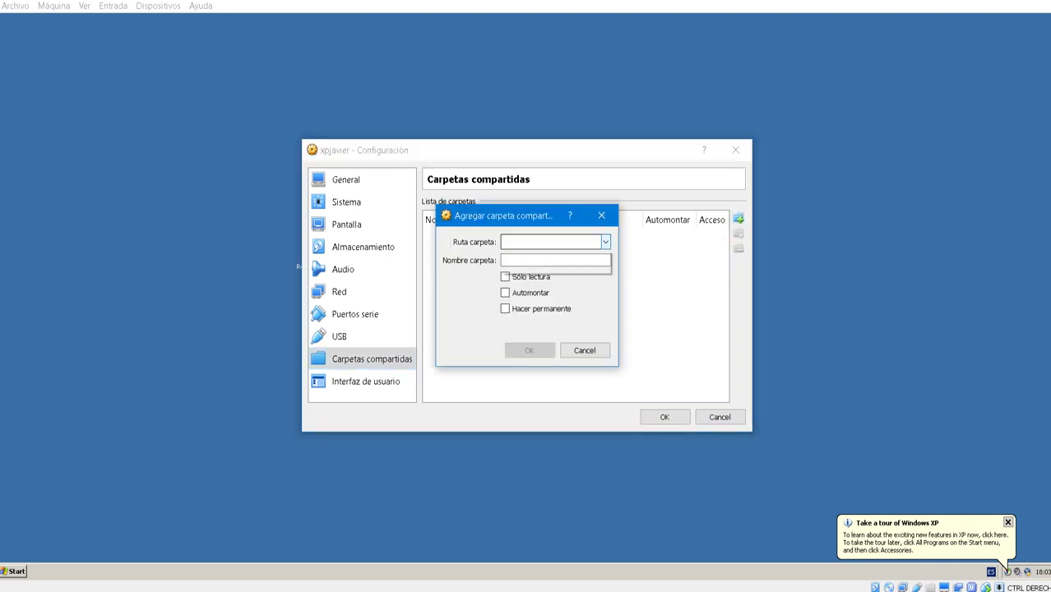
pyautogui.press('Down')
pyautogui.press('Return')
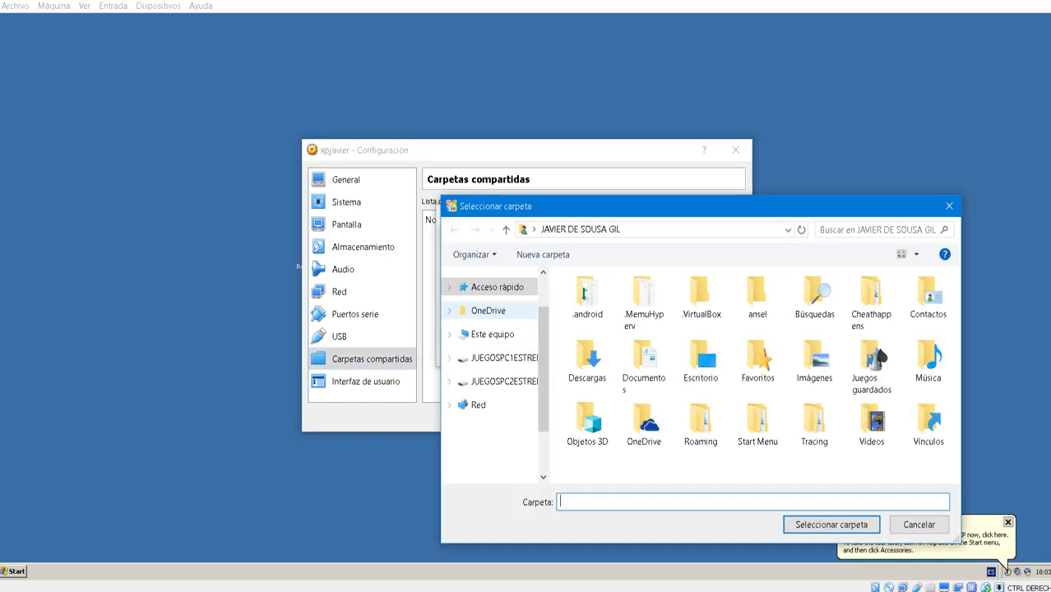
pyautogui.click(510, 439)
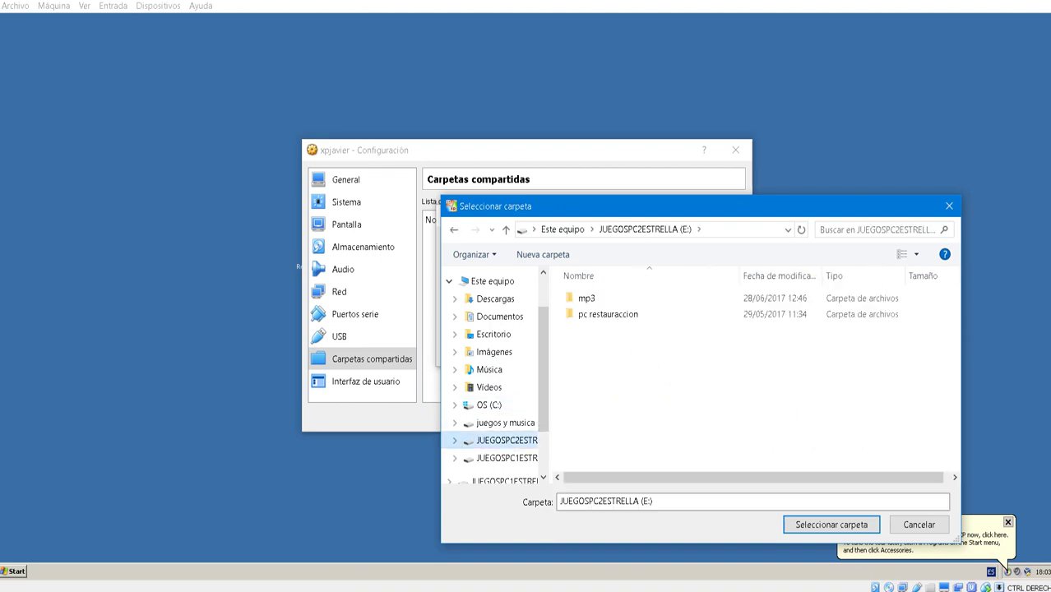
pyautogui.click(830, 524)
pyautogui.press('Return')
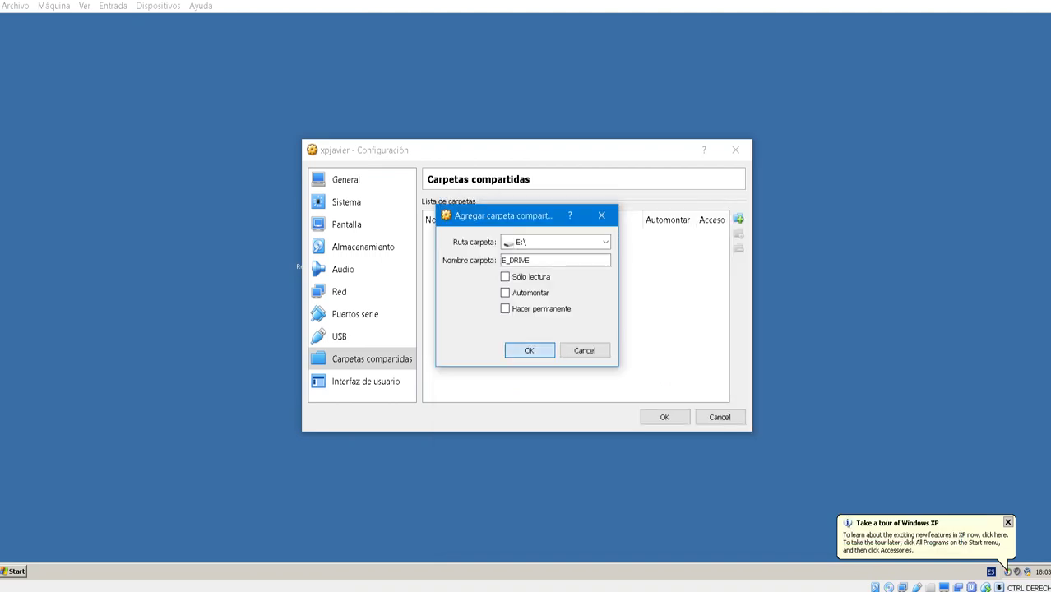
pyautogui.press('Return')
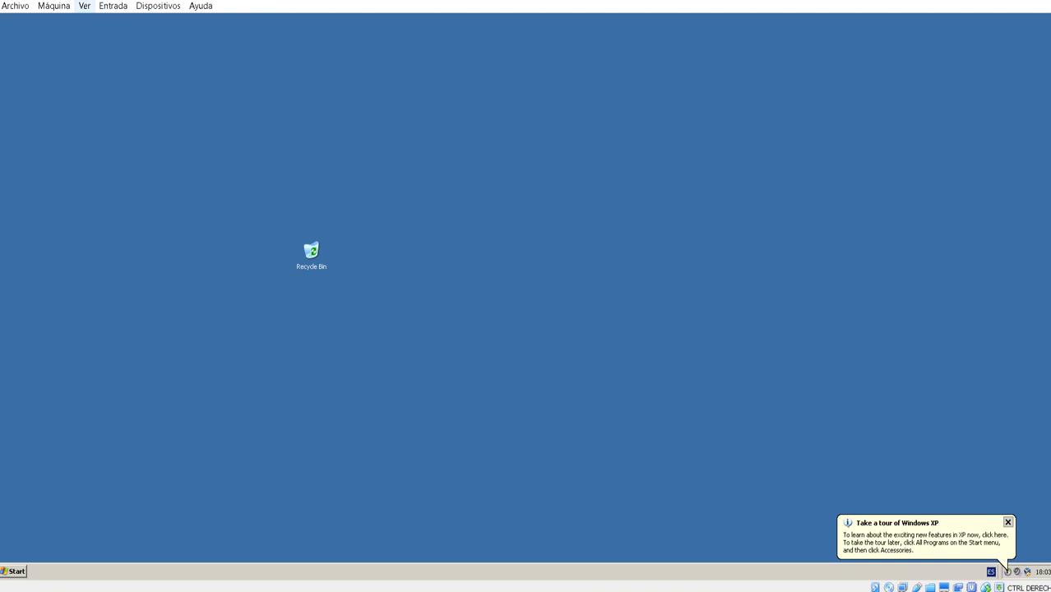
# - Browse the network from My Computer's Map Network Drive and place a VirtualBox Shared Folders shortcut on the guest desktop
pyautogui.press('super')
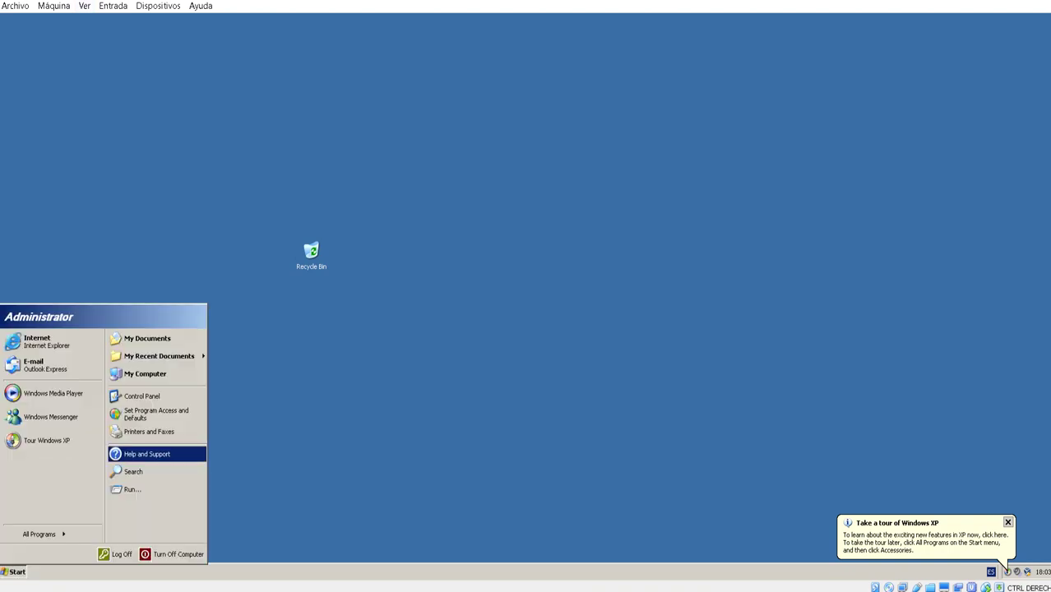
pyautogui.press('Return')
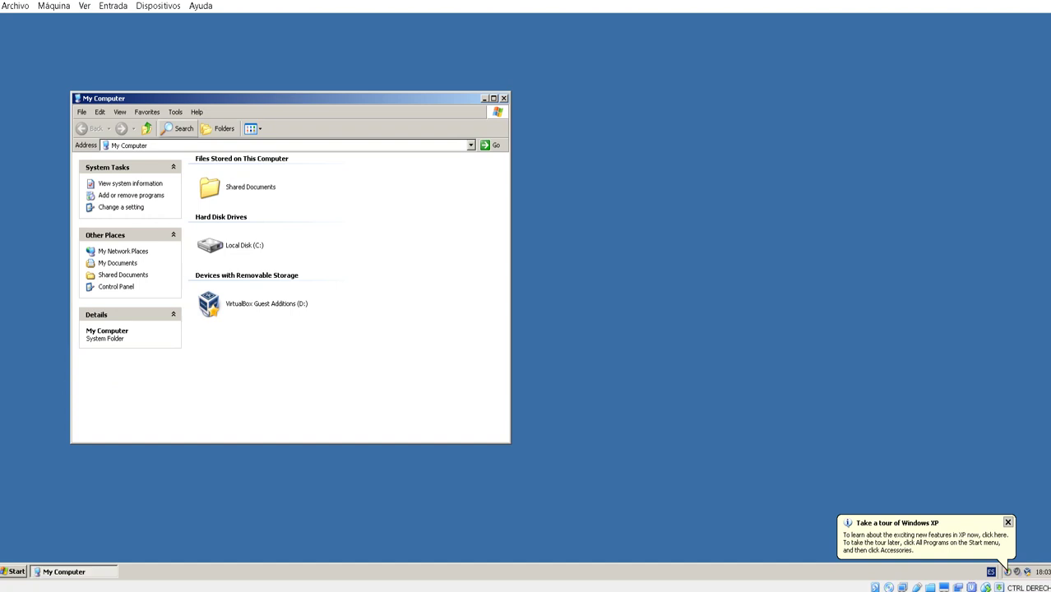
pyautogui.hotkey('alt', 't')
pyautogui.press('n')
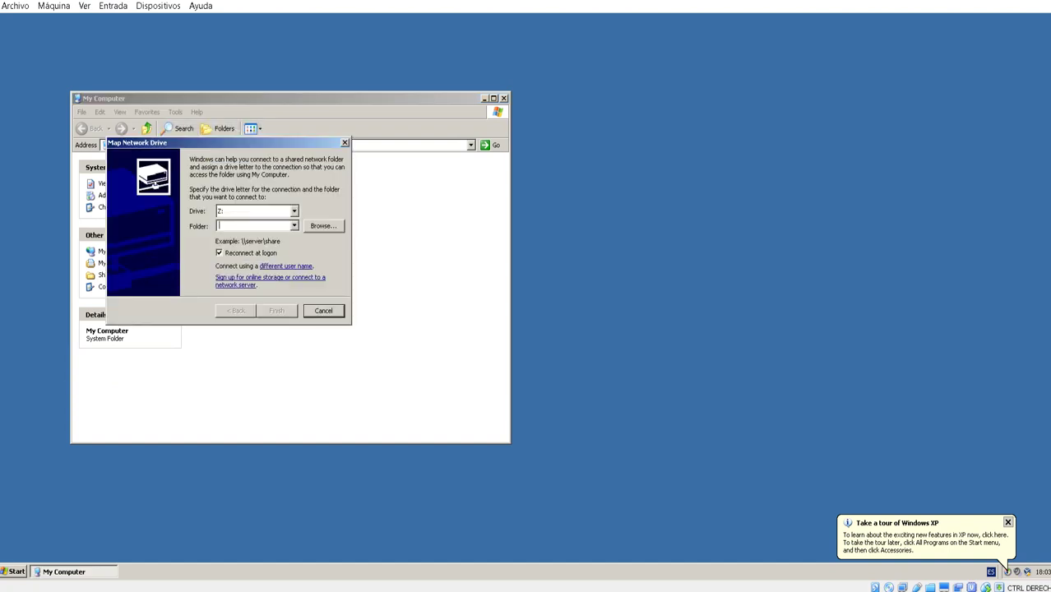
pyautogui.hotkey('alt', 'b')
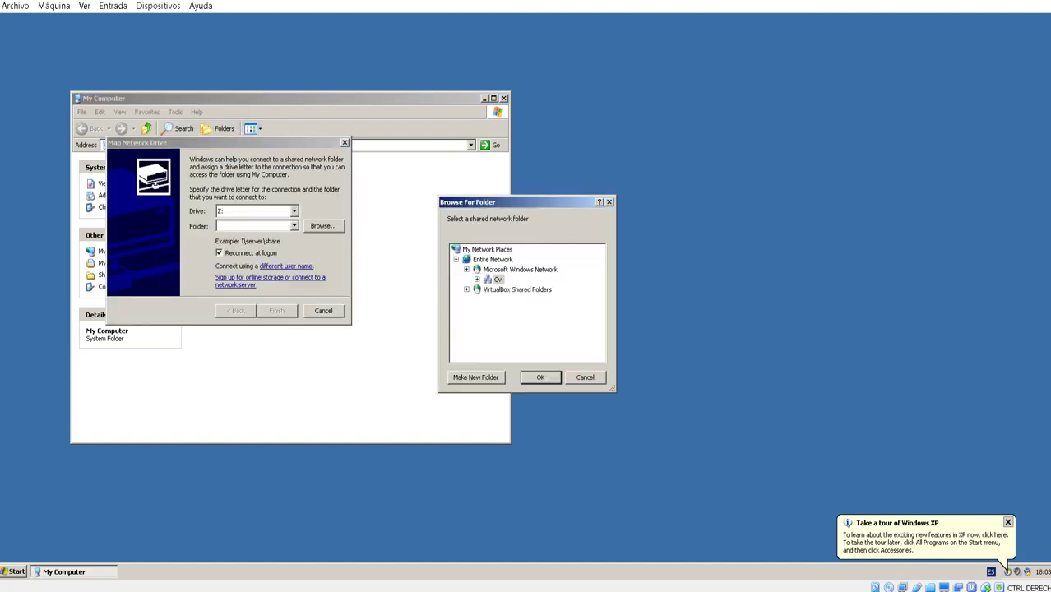
pyautogui.moveTo(517, 290); pyautogui.dragTo(771, 256)
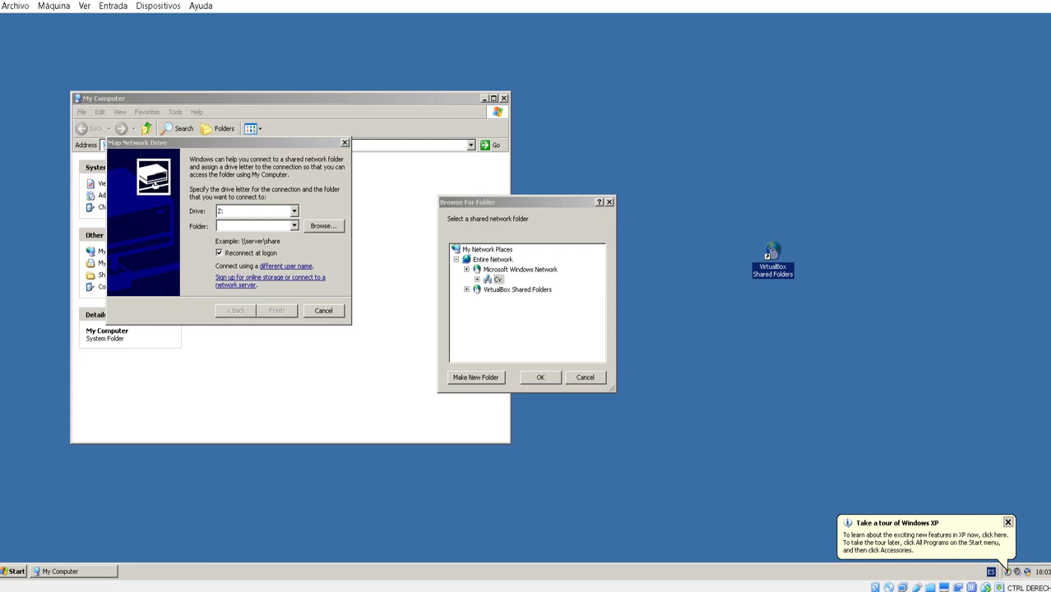
pyautogui.press('Escape')
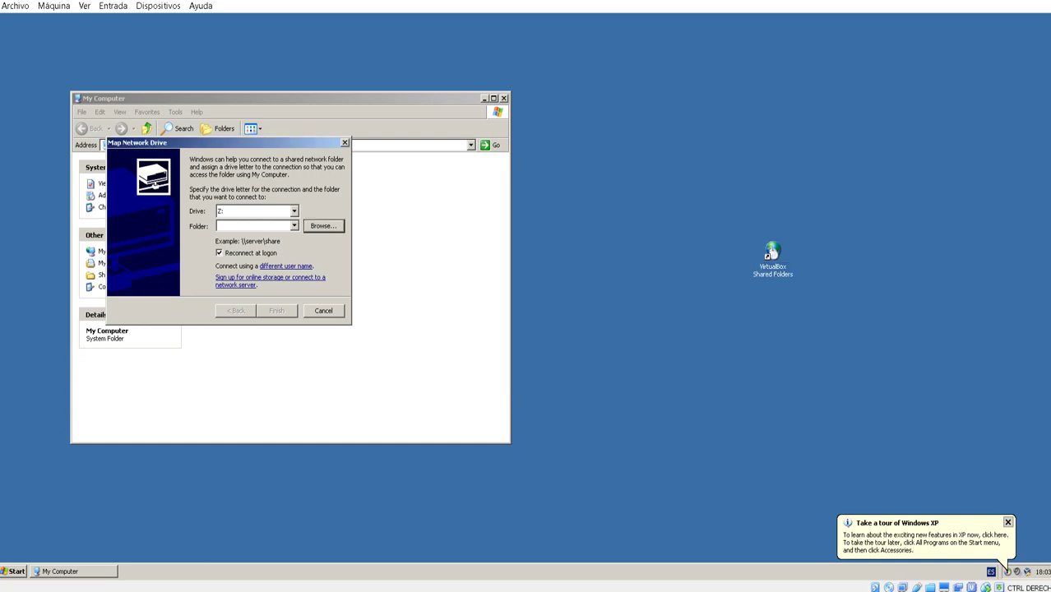
# - Cancel the network drive mapping, close My Computer, and place a Vboxsvr shortcut from VirtualBox Shared Folders on the guest desktop
pyautogui.press('Escape')
pyautogui.hotkey('alt', 'F4')
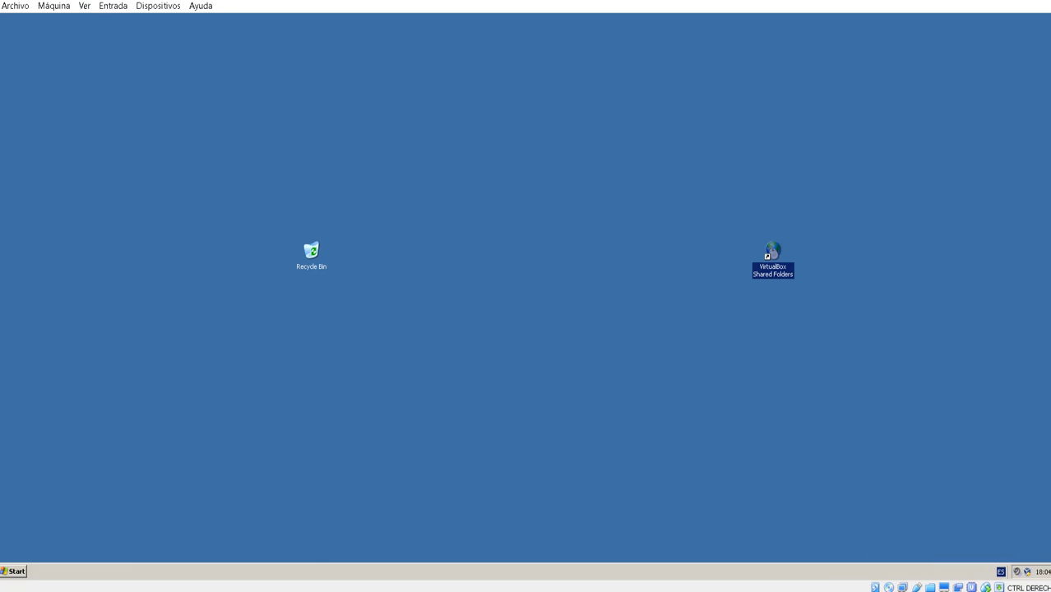
pyautogui.press('Return')
pyautogui.moveTo(241, 210); pyautogui.dragTo(772, 121)
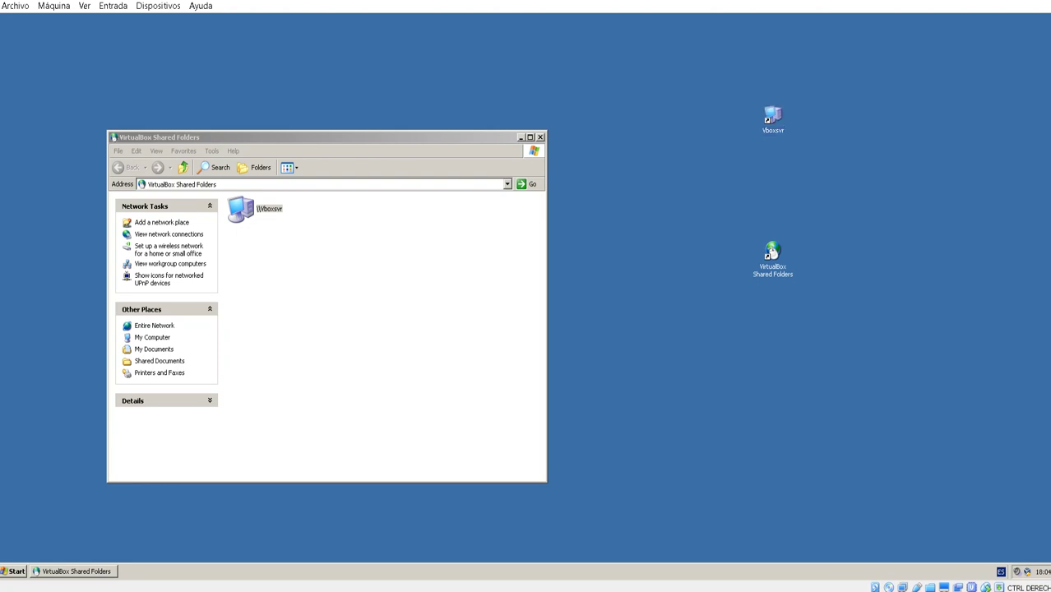
pyautogui.hotkey('alt', 'F4')
# - Open the e_drive share on Vboxsvr and examine the contents of its mp3 and pc restauraccion folders
pyautogui.press('Return')
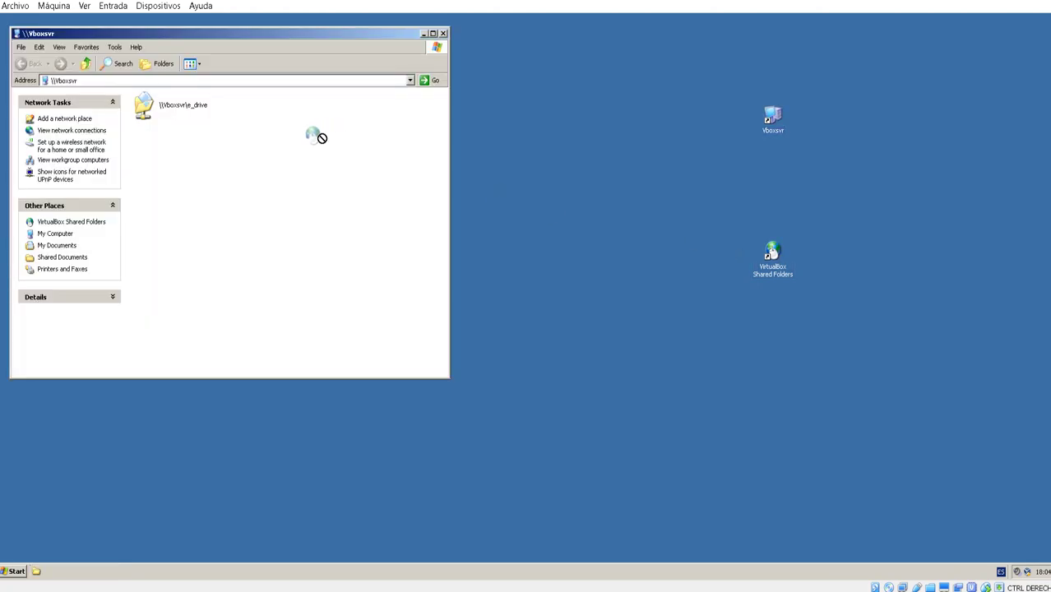
pyautogui.moveTo(577, 140); pyautogui.dragTo(614, 123)
pyautogui.doubleClick(144, 107)
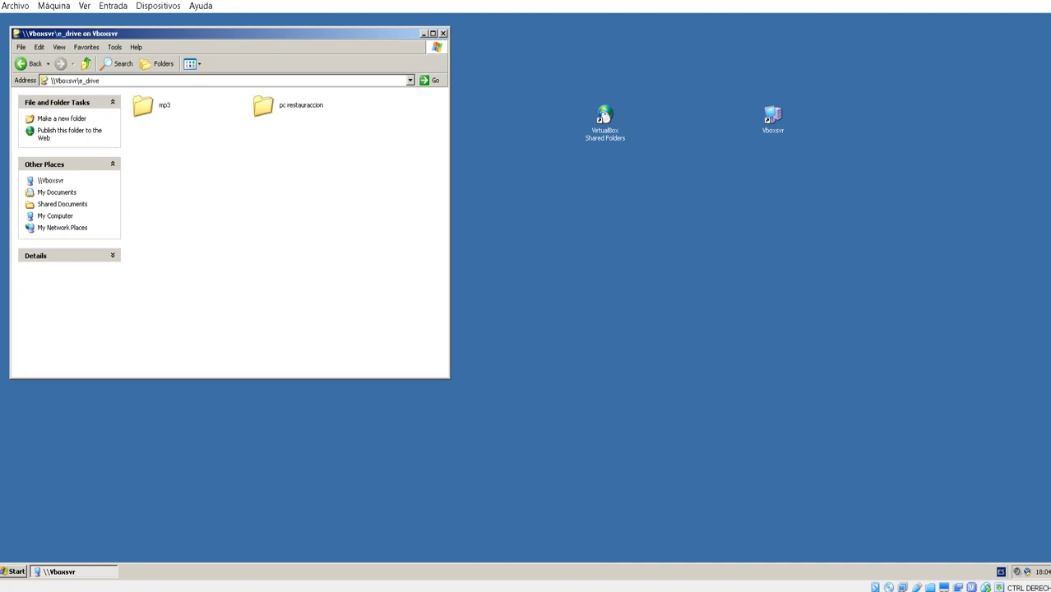
pyautogui.click(144, 105)
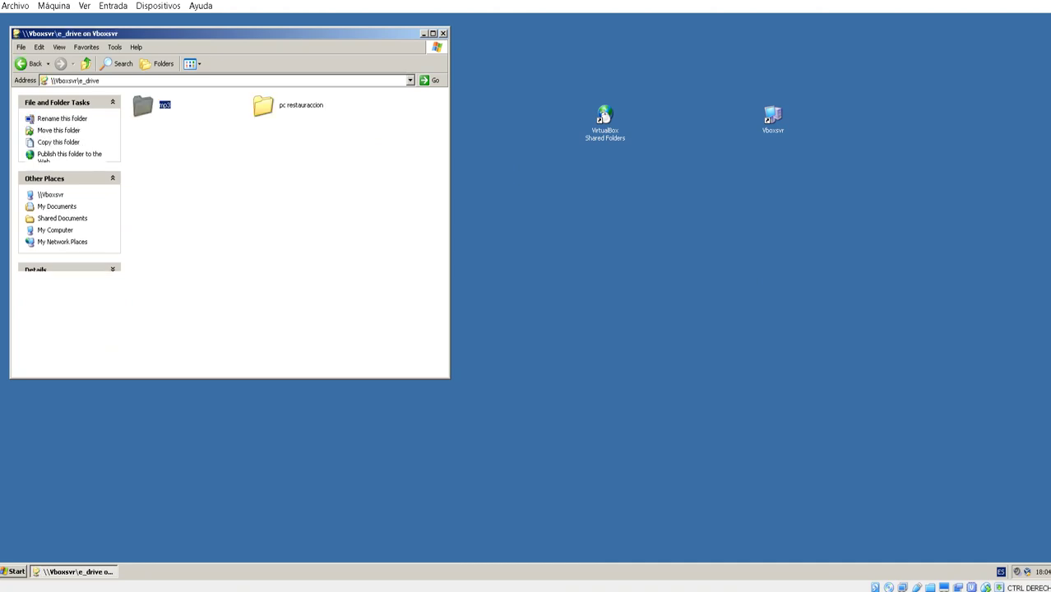
pyautogui.press('Return')
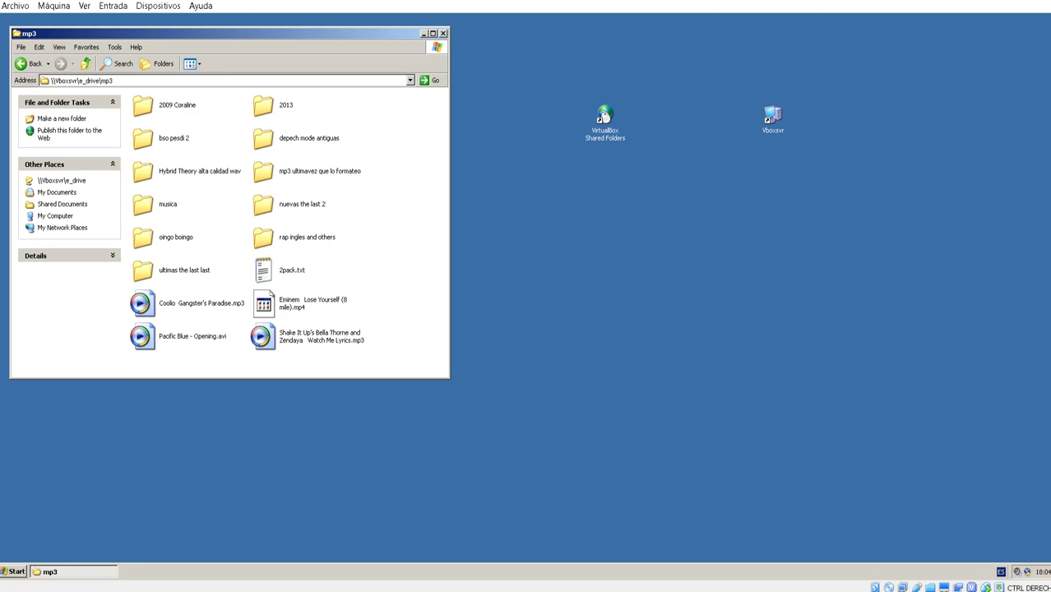
pyautogui.press('BackSpace')
pyautogui.press('Right')
pyautogui.press('Return')
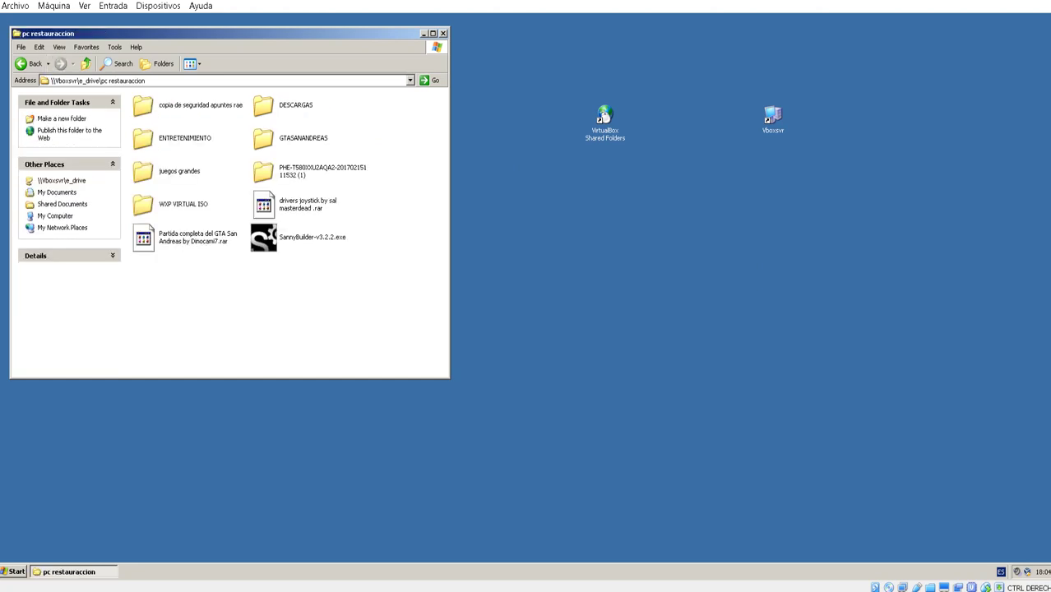
pyautogui.hotkey('alt', 'F4')
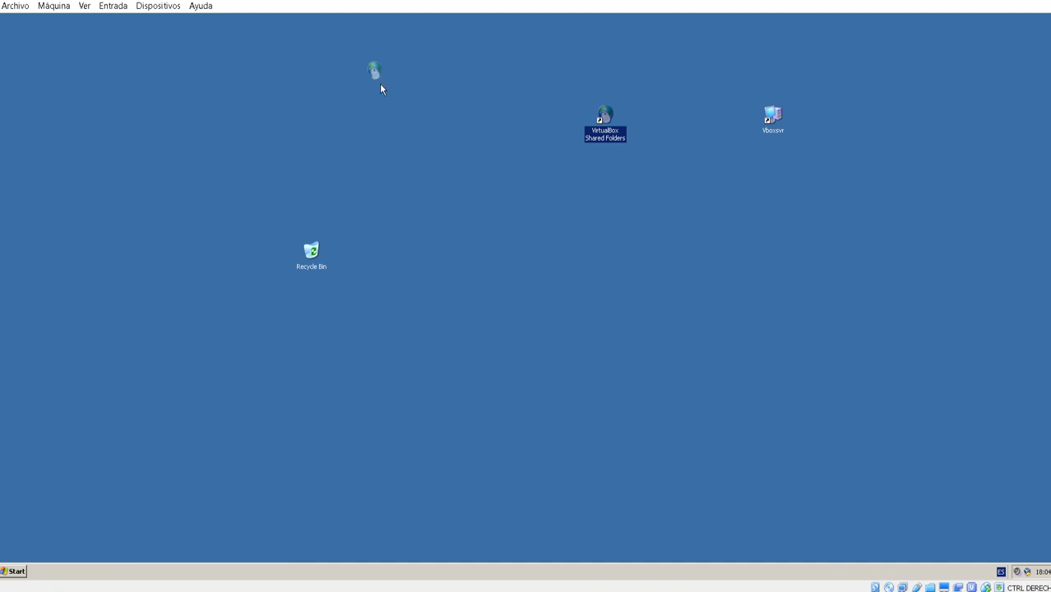
# - Arrange the Recycle Bin, VirtualBox Shared Folders and Vboxsvr icons side by side in one row on the guest desktop
pyautogui.moveTo(380, 84); pyautogui.dragTo(400, 87)
pyautogui.moveTo(322, 249); pyautogui.dragTo(331, 157)
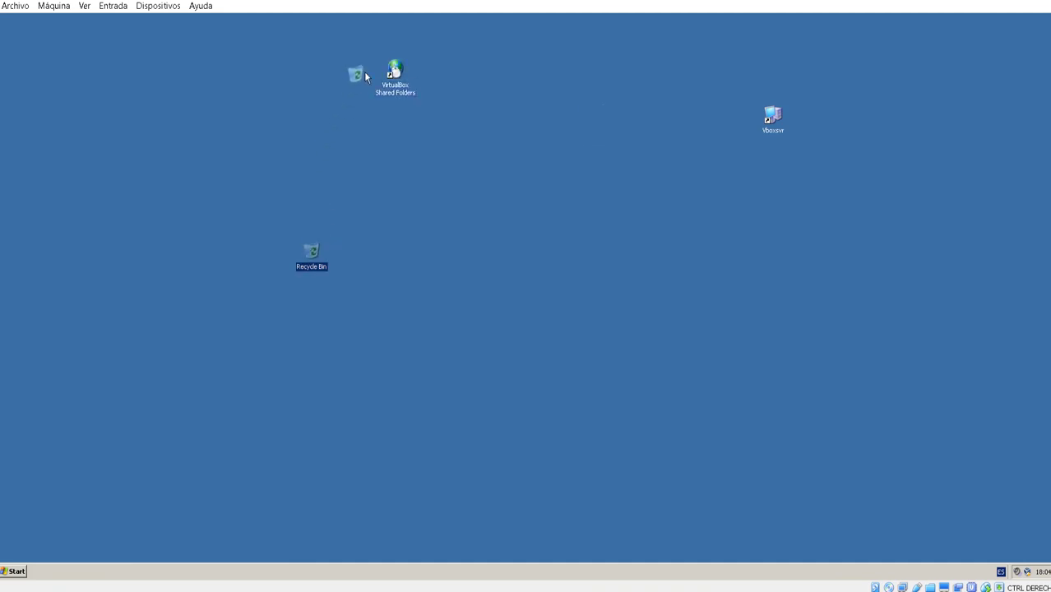
pyautogui.moveTo(365, 72); pyautogui.dragTo(365, 74)
pyautogui.moveTo(780, 122); pyautogui.dragTo(435, 82)
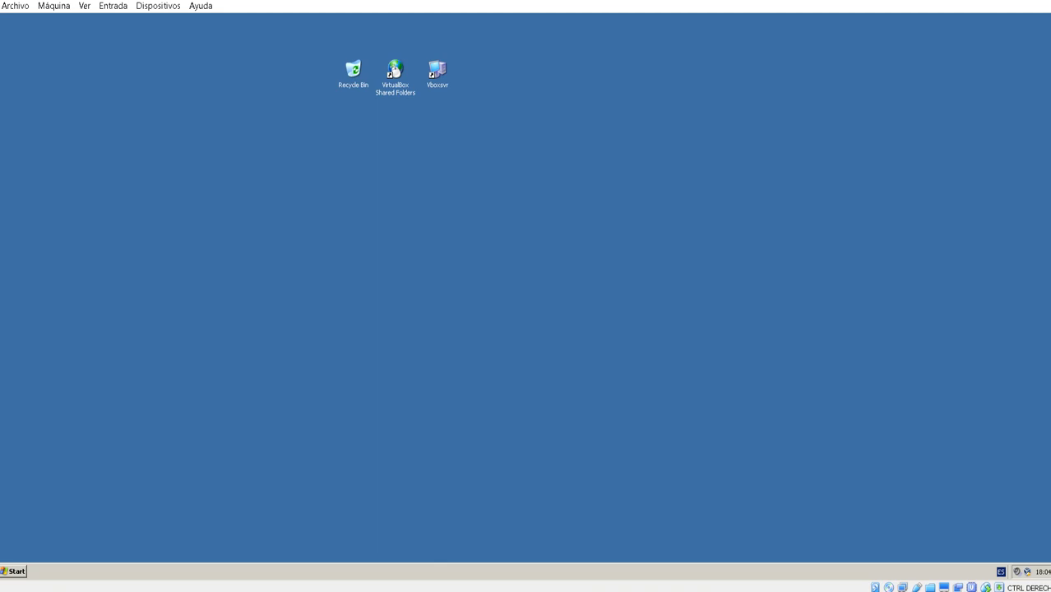
# - Review the virtual machine's shared folder list in its preferences, leaving the settings unchanged
pyautogui.click(158, 6)
pyautogui.moveTo(192, 68)
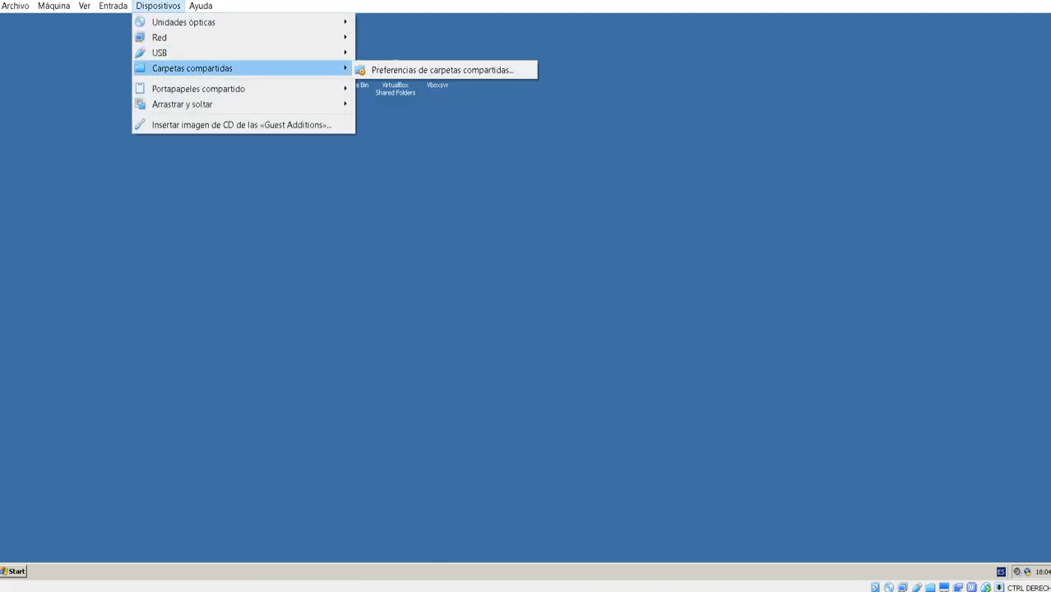
pyautogui.press('Return')
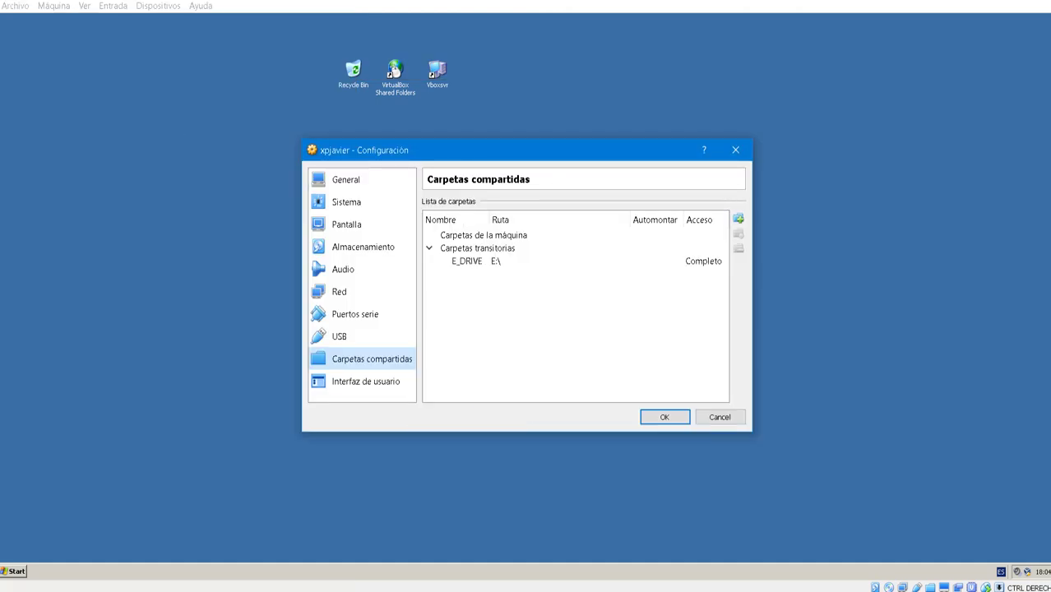
pyautogui.press('Escape')
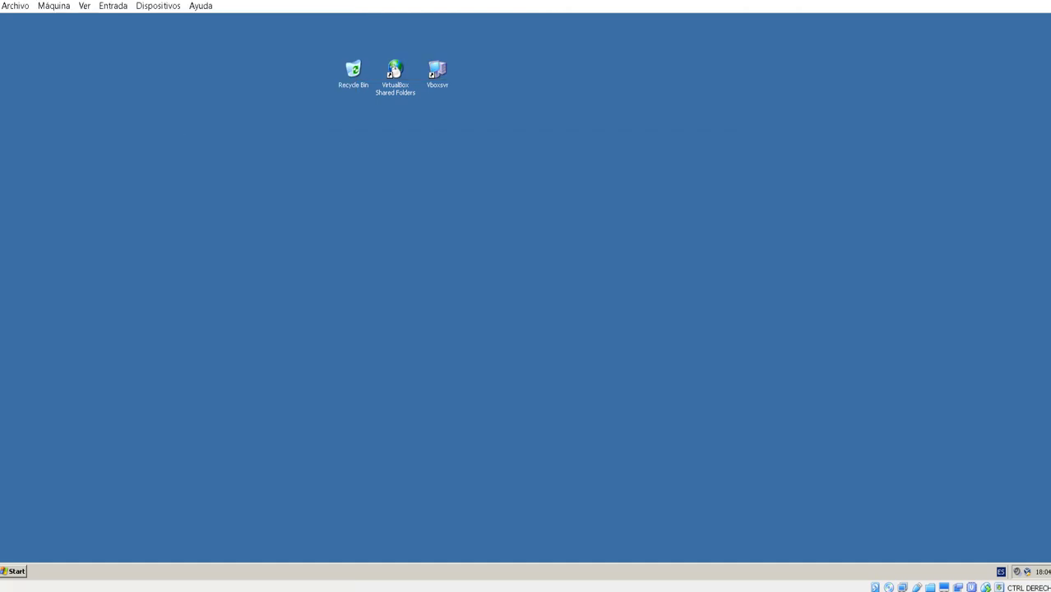
# - Reinstall VirtualBox Guest Additions 5.1.22 from the D: disc in My Computer with the default options, and reboot the guest immediately
pyautogui.press('super')
pyautogui.press('Up')
pyautogui.press('Up')
pyautogui.press('Up')
pyautogui.press('Return')
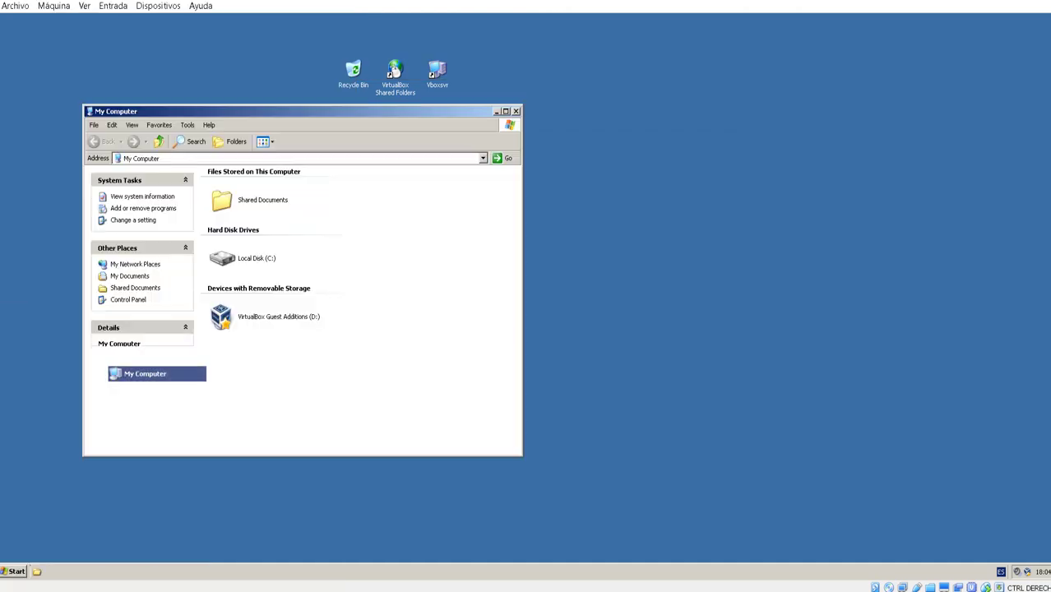
pyautogui.press('End')
pyautogui.press('Return')
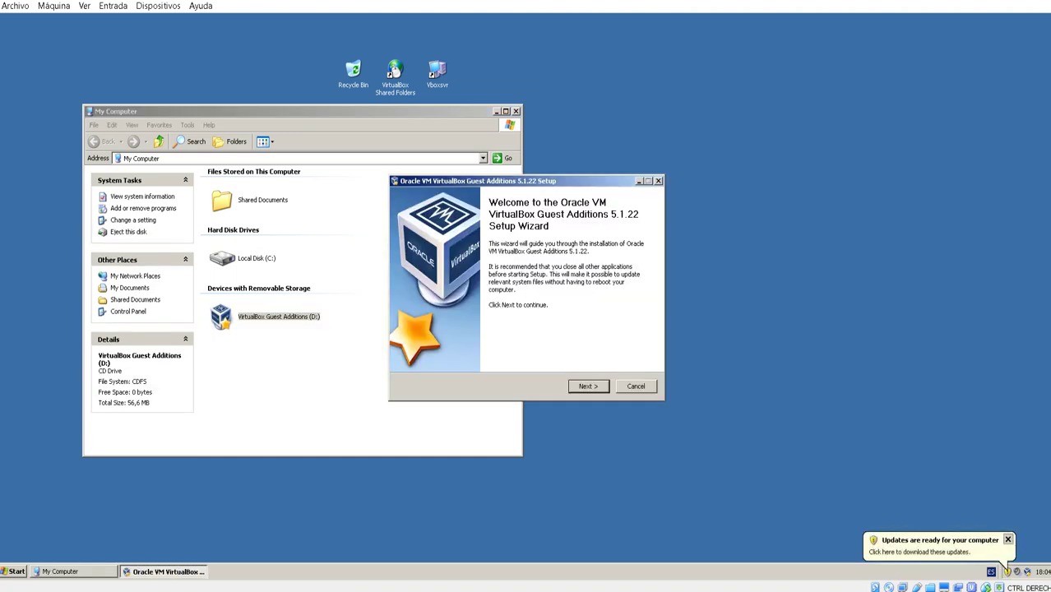
pyautogui.press('Return')
pyautogui.press('Return')
pyautogui.press('Return')
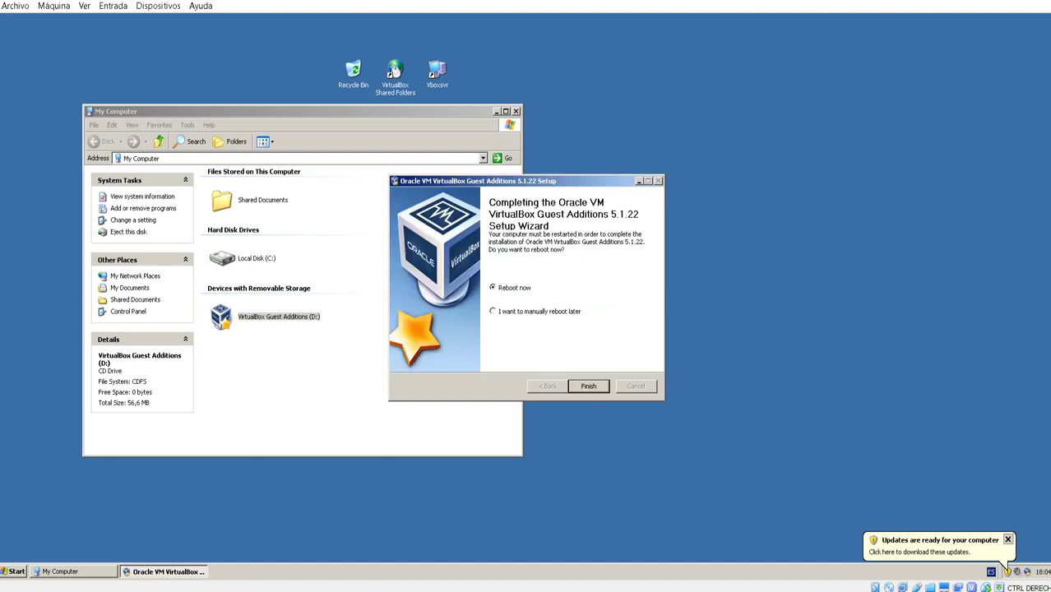
pyautogui.press('Return')
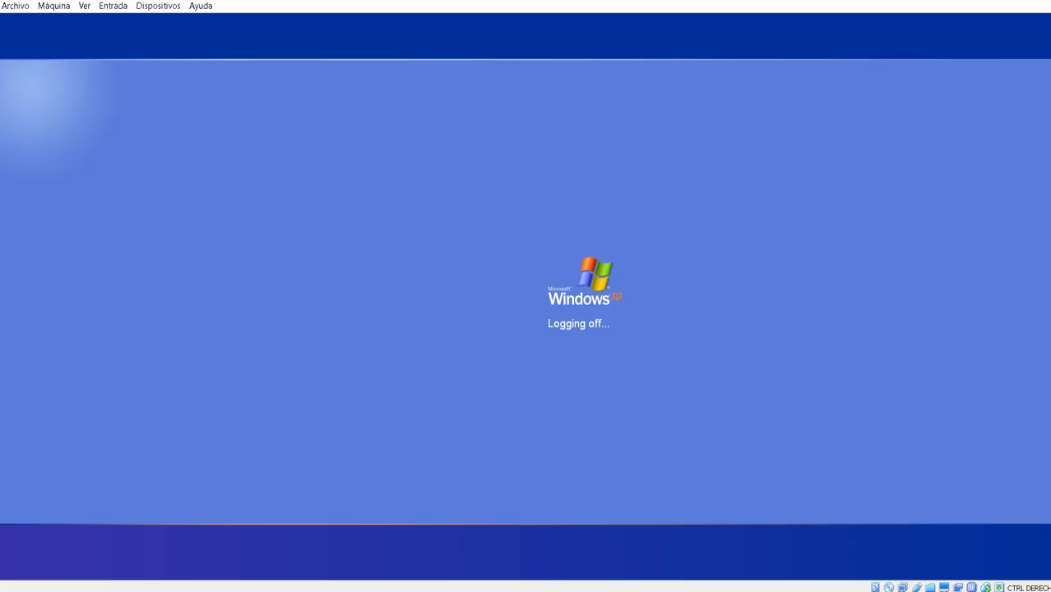